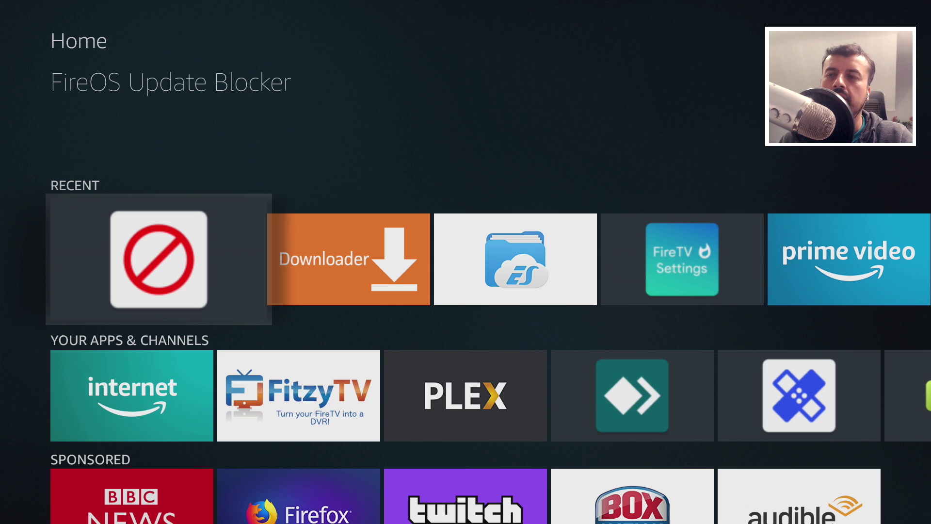
Launch FireOS Update Blocker and connect to the Fire TV at IP 127.0.0.1
key("Return")
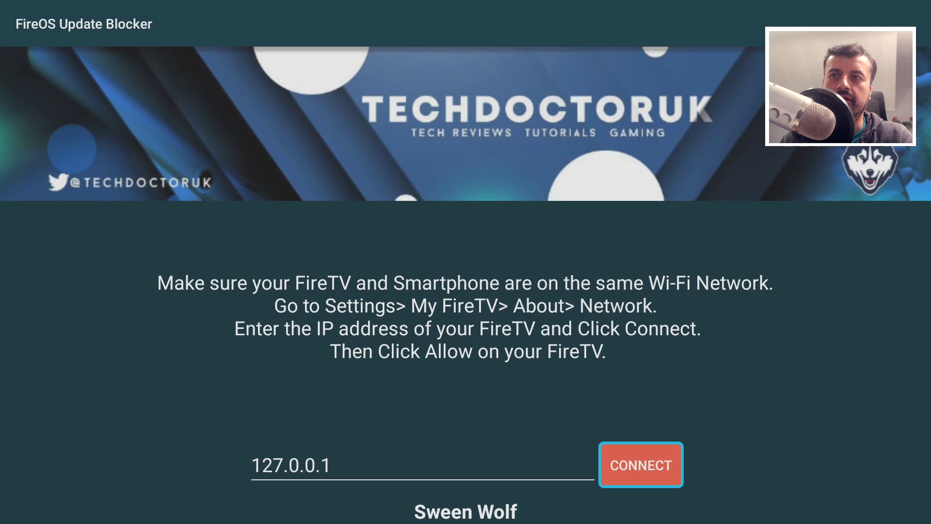
key("Return")
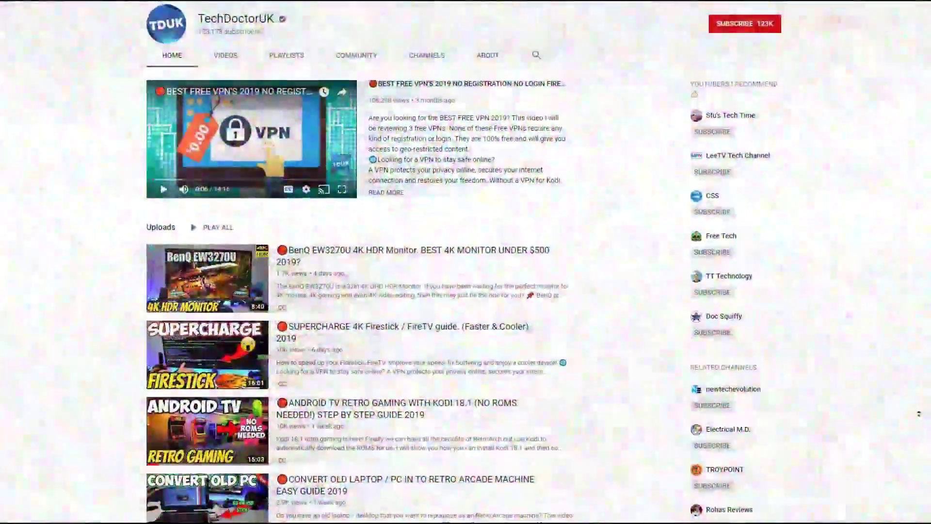
Subscribe to the TechDoctorUK YouTube channel and enable all notifications for its uploads
scroll(918, 414, "up", 4)
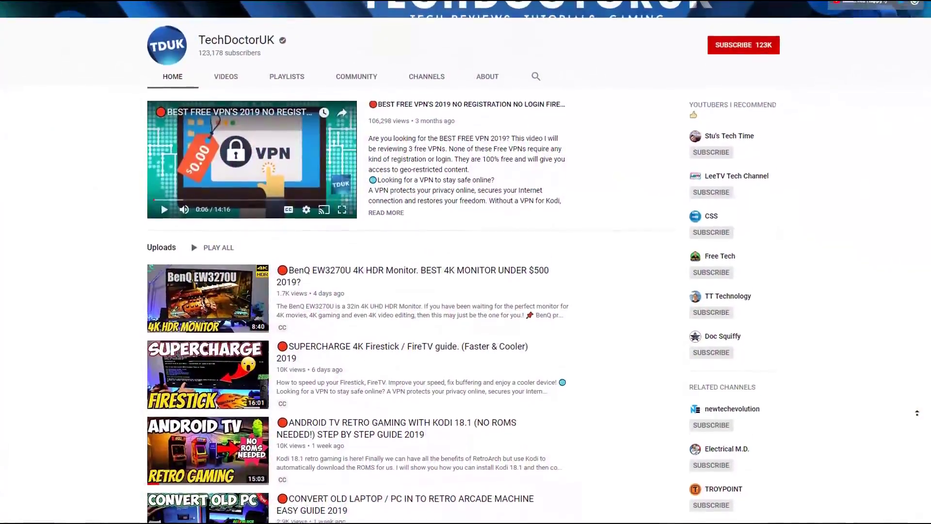
scroll(911, 410, "up", 3)
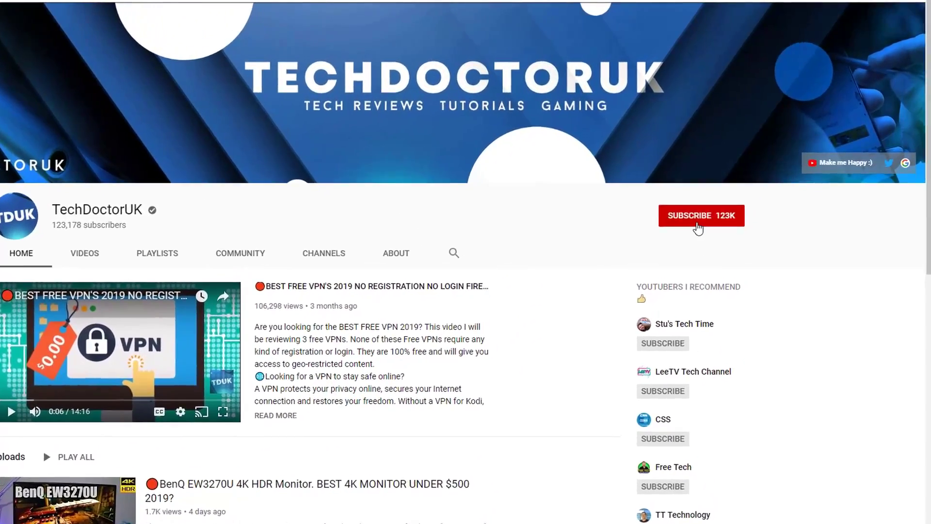
left_click(729, 205)
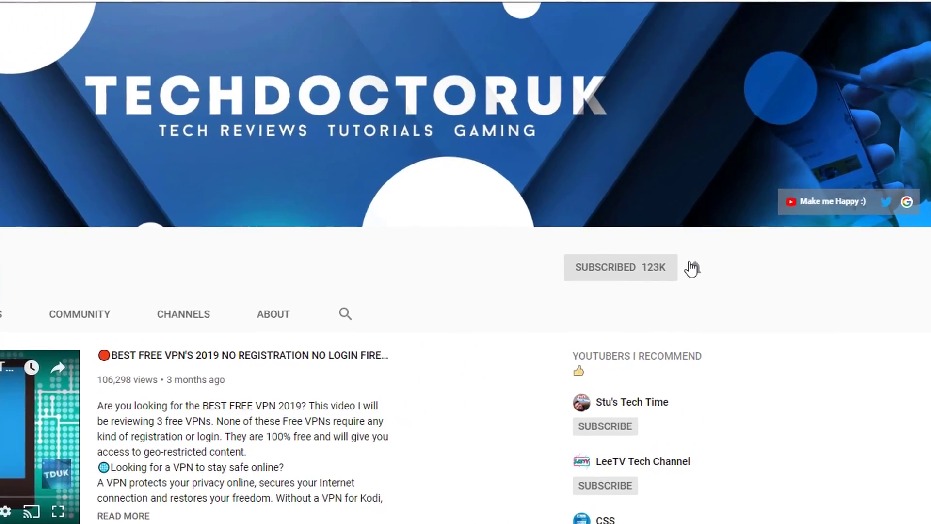
left_click(704, 258)
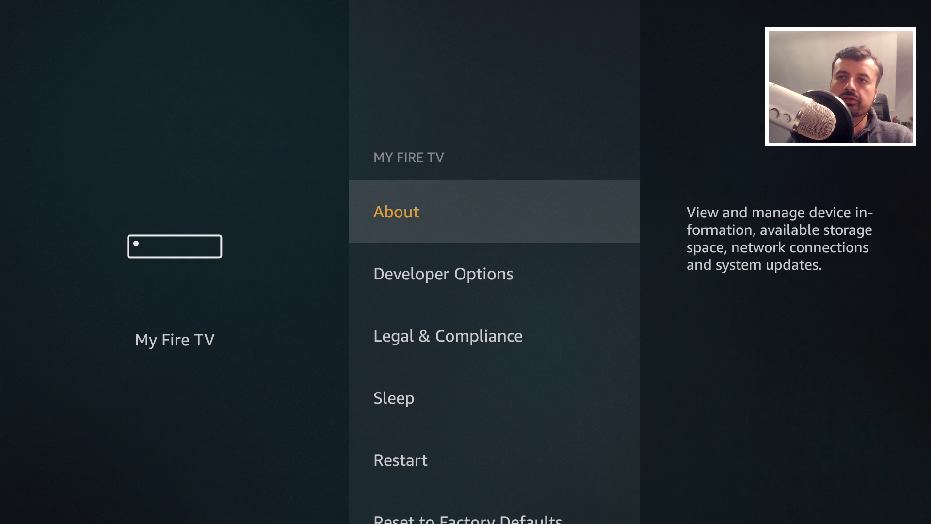
Confirm ADB Debugging and Unknown Sources are on, then go Home and highlight Downloader
key("Down")
key("Return")
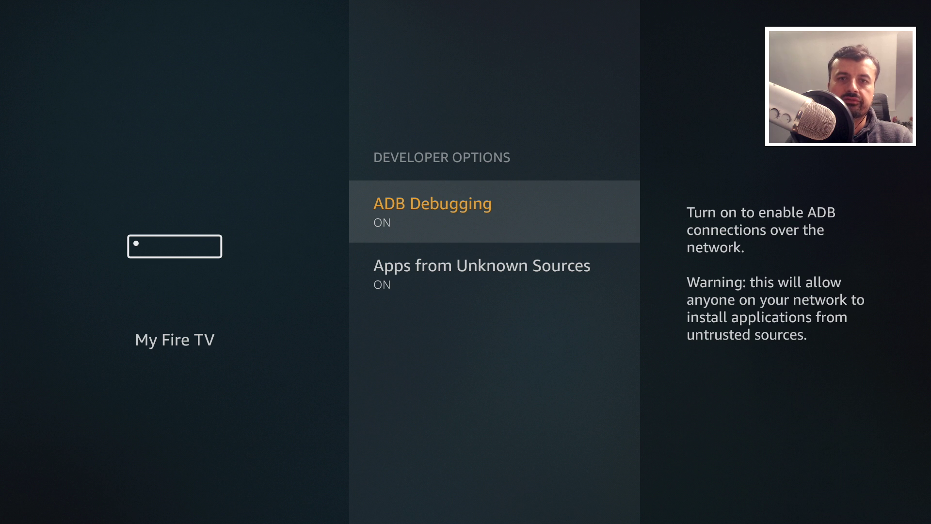
key("Home")
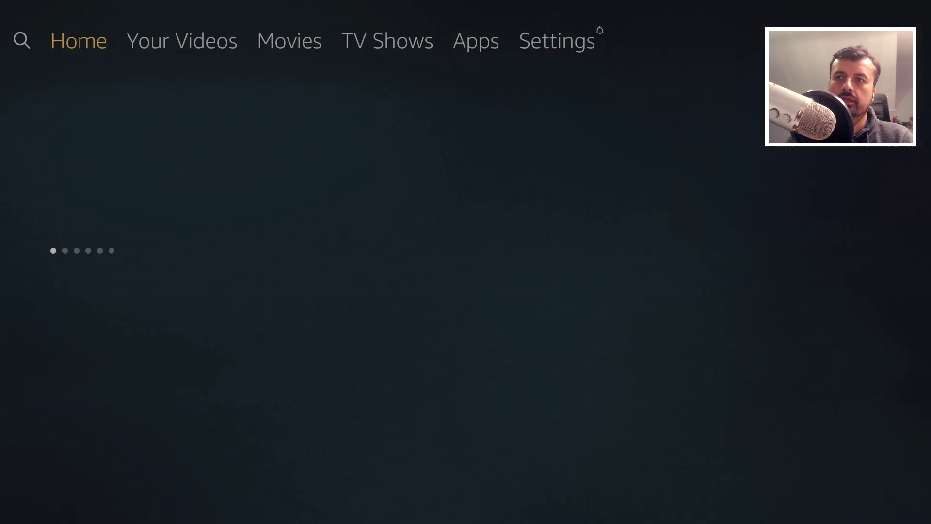
key("Down")
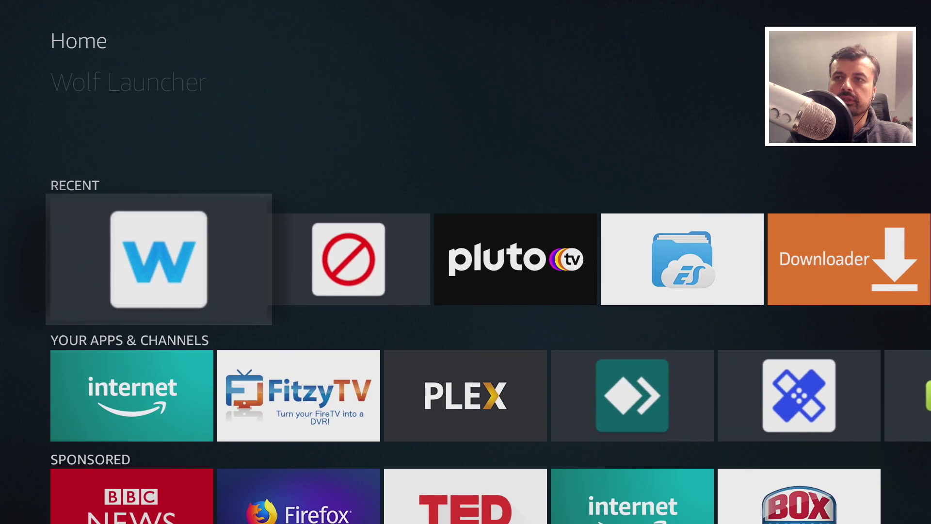
key("Right")
key("Right")
key("Right")
Open Downloader's address field and start entering 'bit.ly/' on the on-screen keyboard
key("Right")
key("Return")
key("Return")
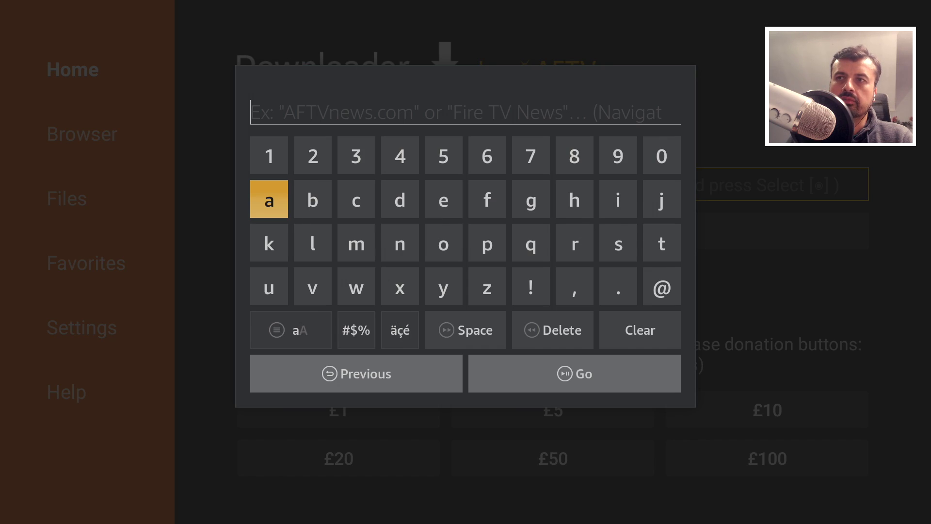
key("Right")
key("Return")
key("Left")
key("Left")
key("Left")
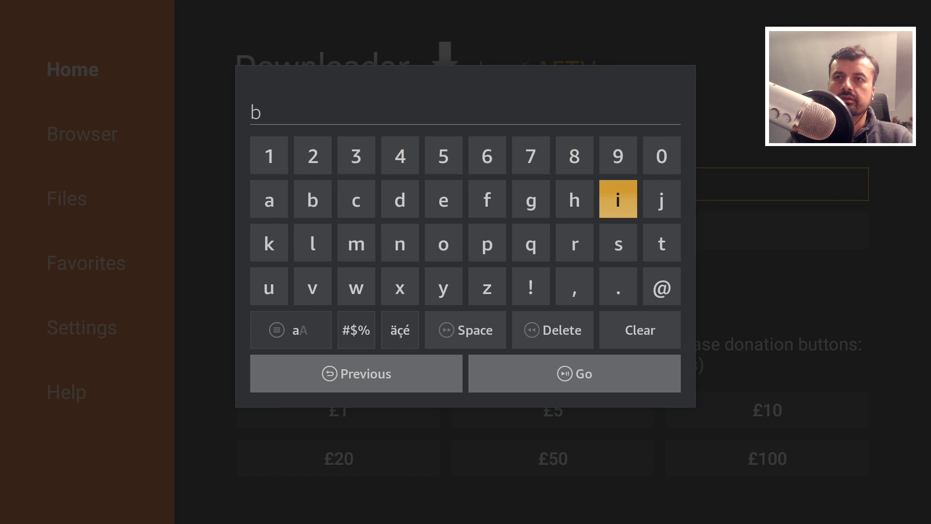
key("Return")
key("Down")
key("Right")
key("Return")
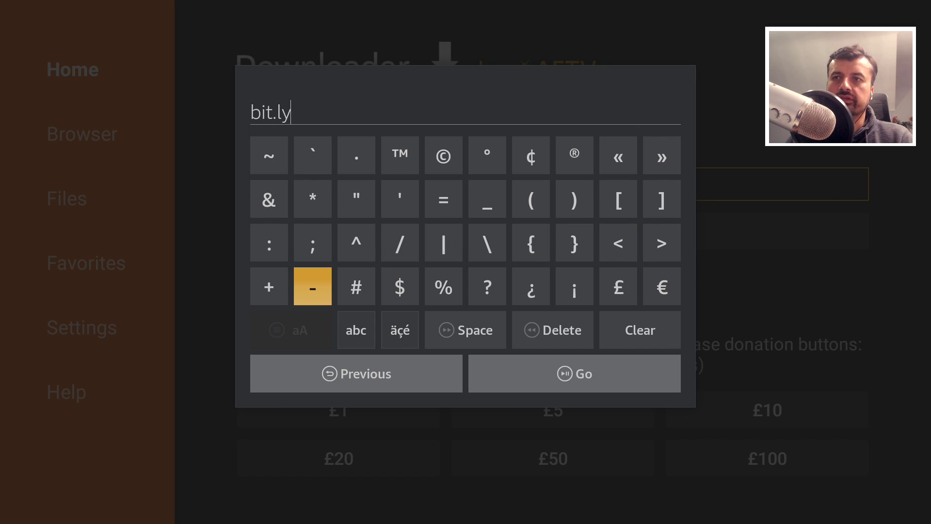
key("Right")
key("Up")
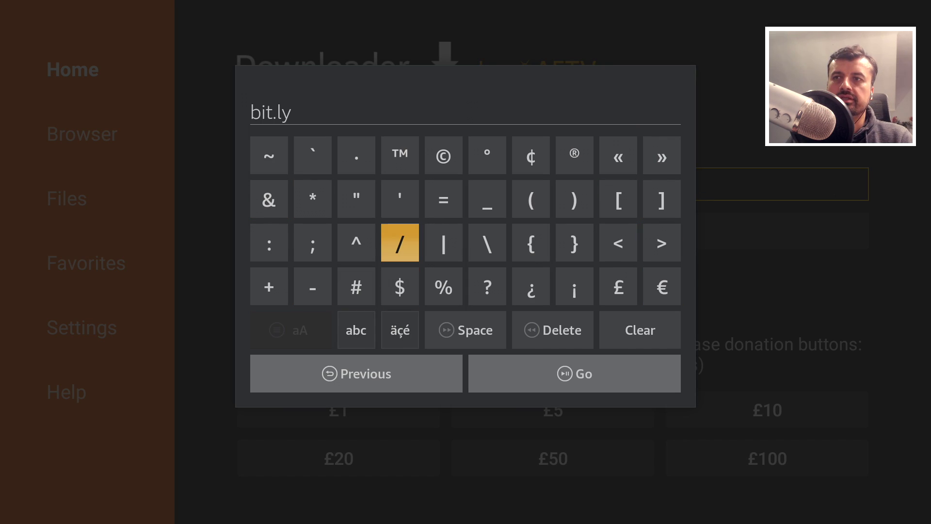
key("Return")
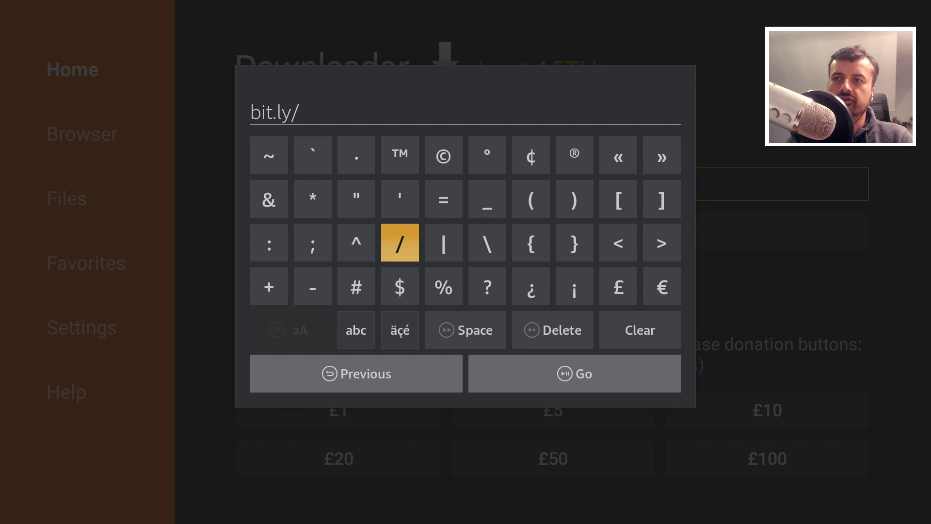
Complete the address as bit.ly/tduk2019 and load it
key("Down")
key("Down")
key("Left")
key("Left")
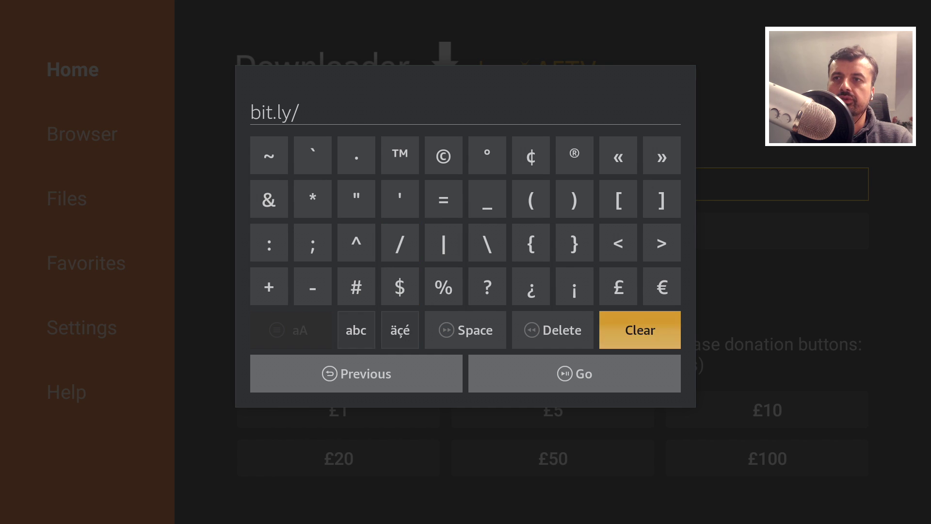
key("Right")
key("Return")
key("Up")
key("Left")
key("Left")
key("Left")
key("Up")
key("Return")
key("Right")
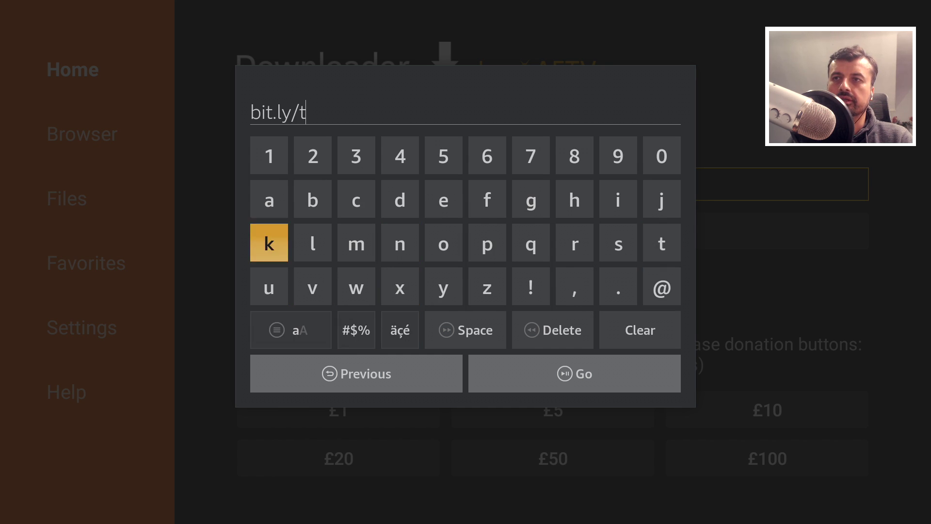
key("Right")
key("Right")
key("Right")
key("Up")
key("Return")
key("Down")
key("Down")
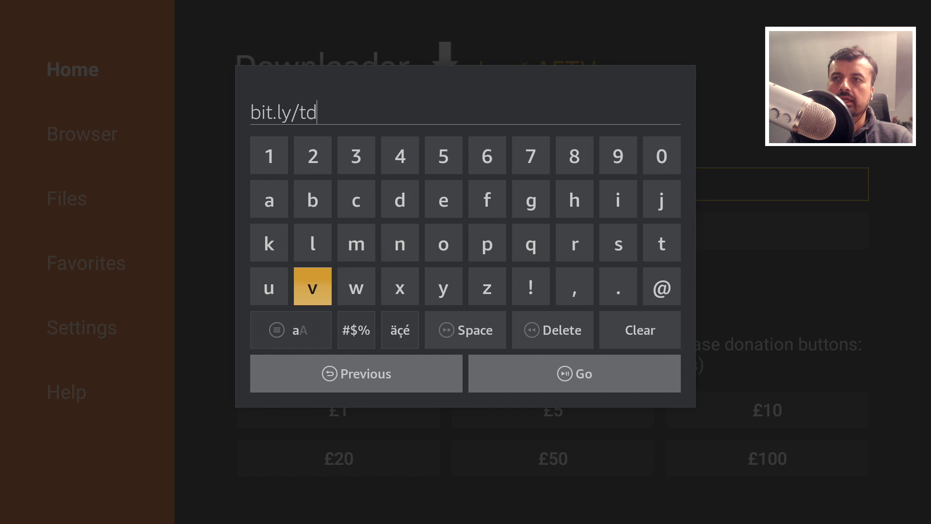
type("uk2019")
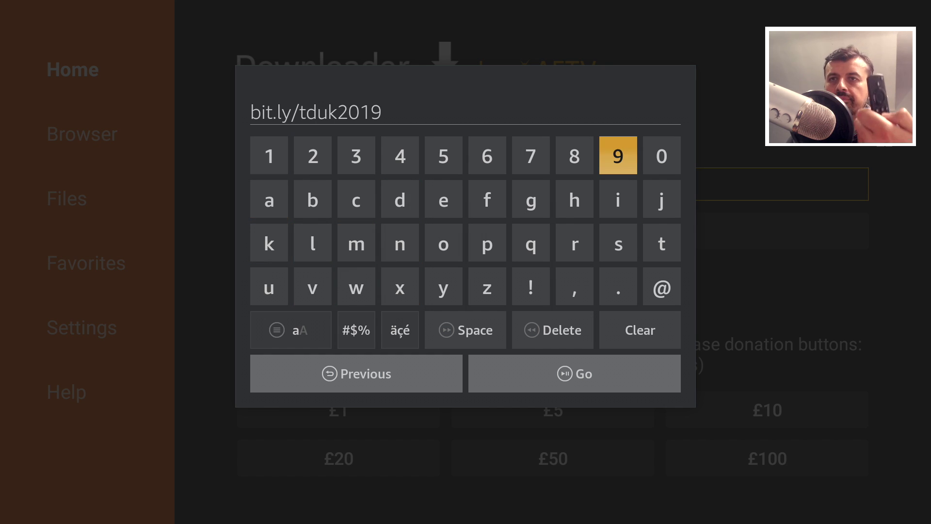
key("XF86AudioPlay")
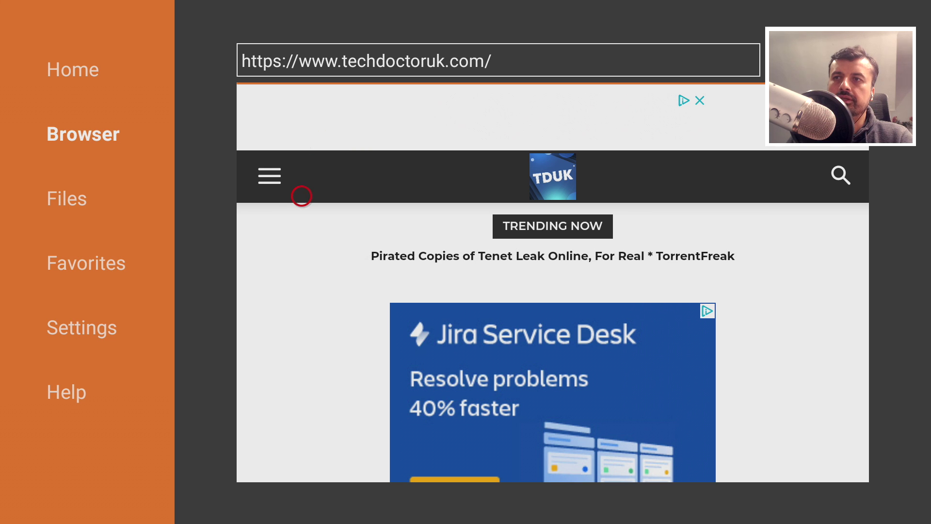
Go through the site menu's Tutorials to the Free Space On Firestick article and scroll to Software Needed
left_click(260, 194)
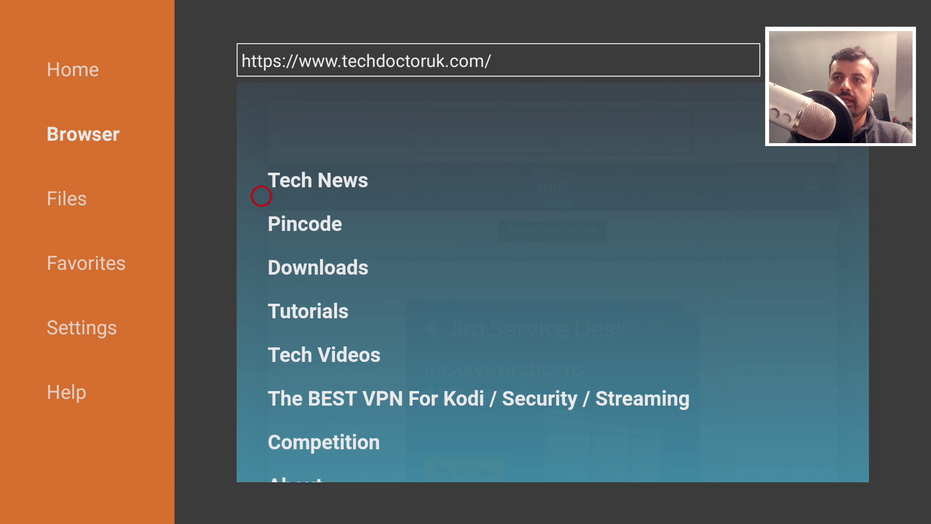
left_click(293, 301)
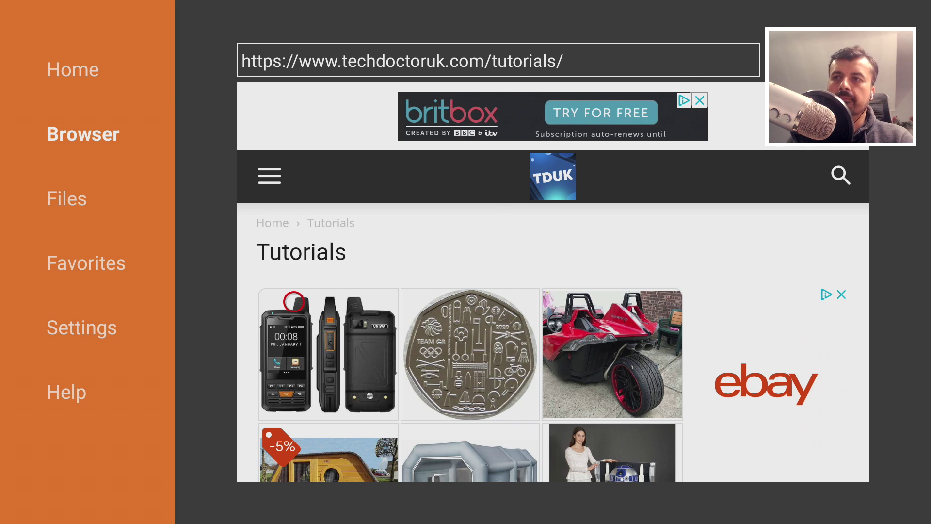
left_click(294, 301)
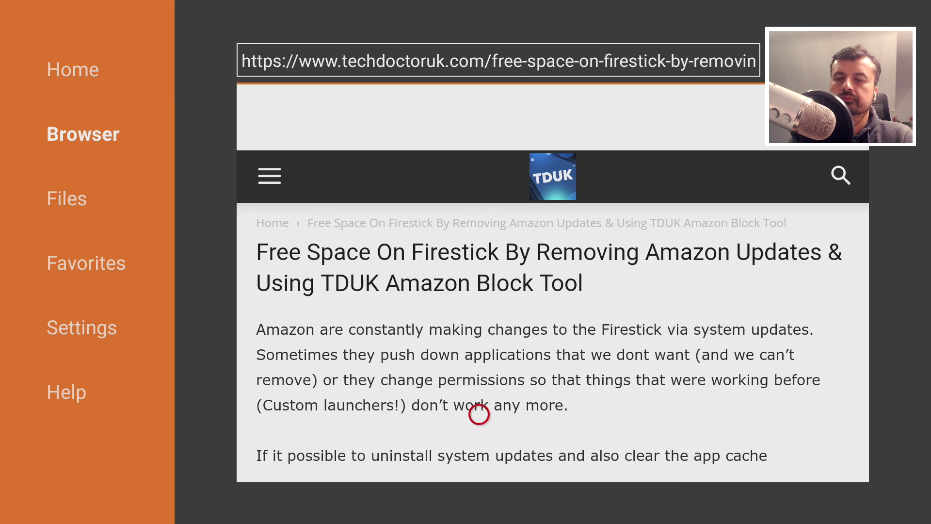
scroll(479, 430, "down", 3)
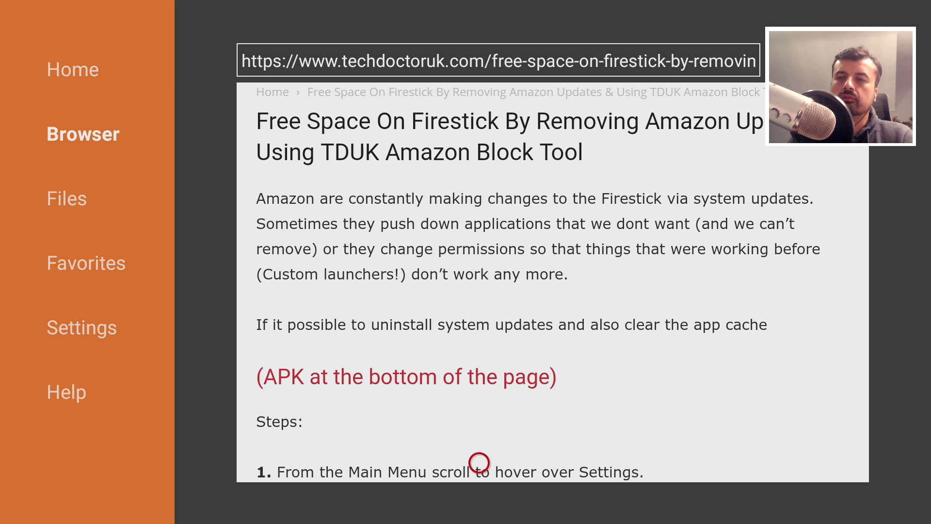
scroll(479, 462, "down", 8)
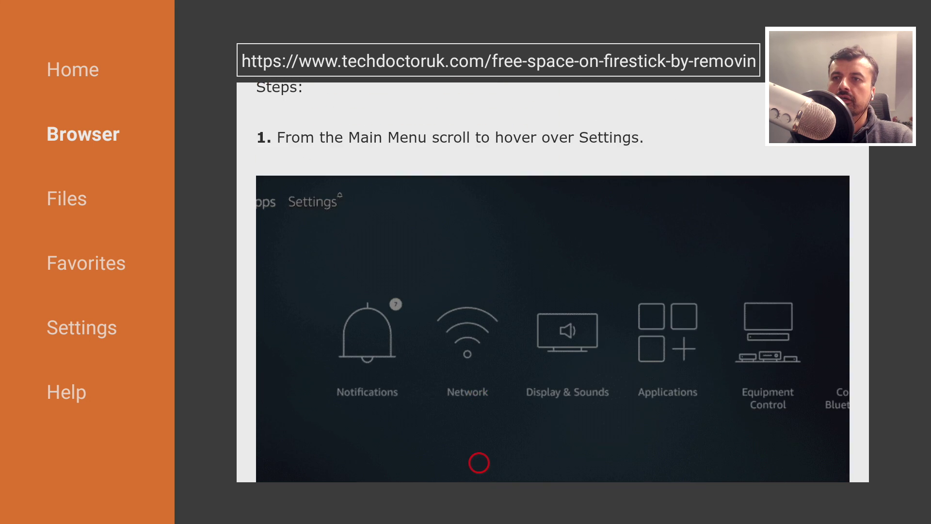
scroll(479, 462, "down", 15)
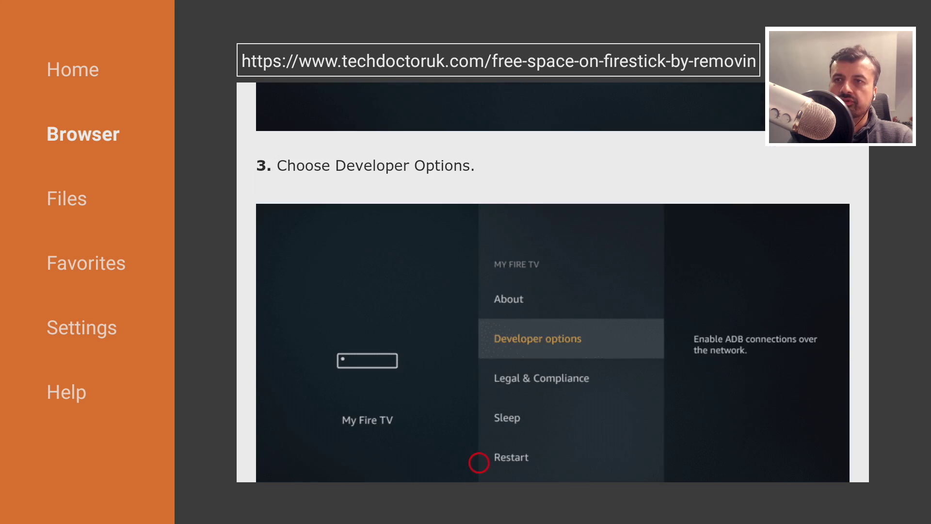
scroll(479, 463, "down", 15)
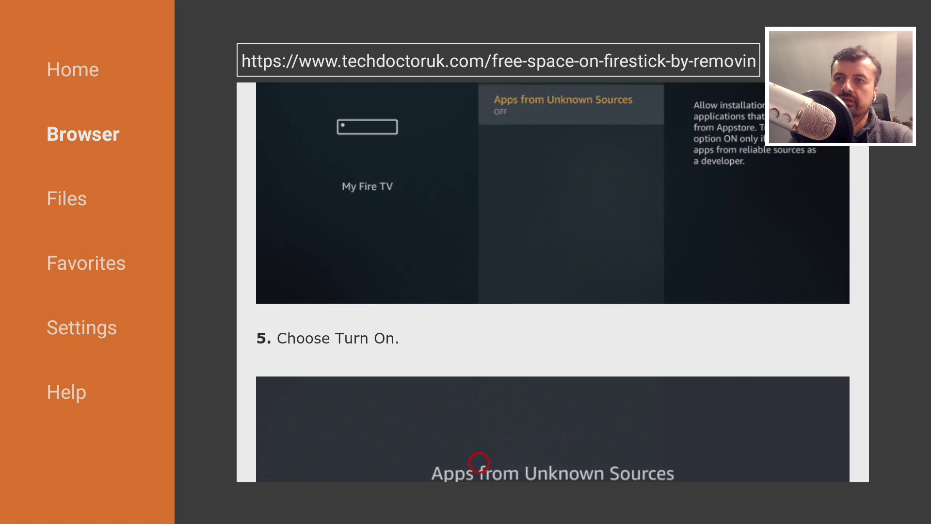
scroll(479, 463, "down", 10)
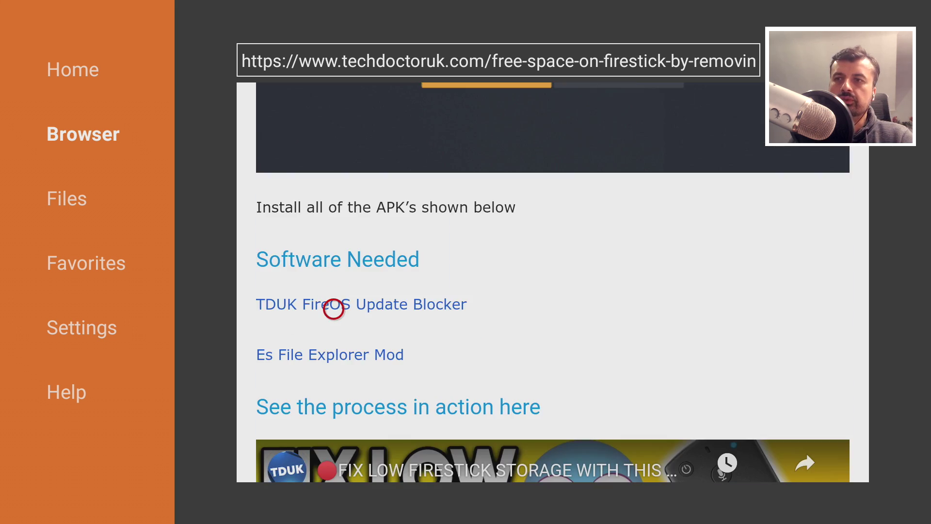
Download FireOSUpdateBlocker_1.1.apk from the TDUK FireOS Update Blocker page and install it
left_click(333, 308)
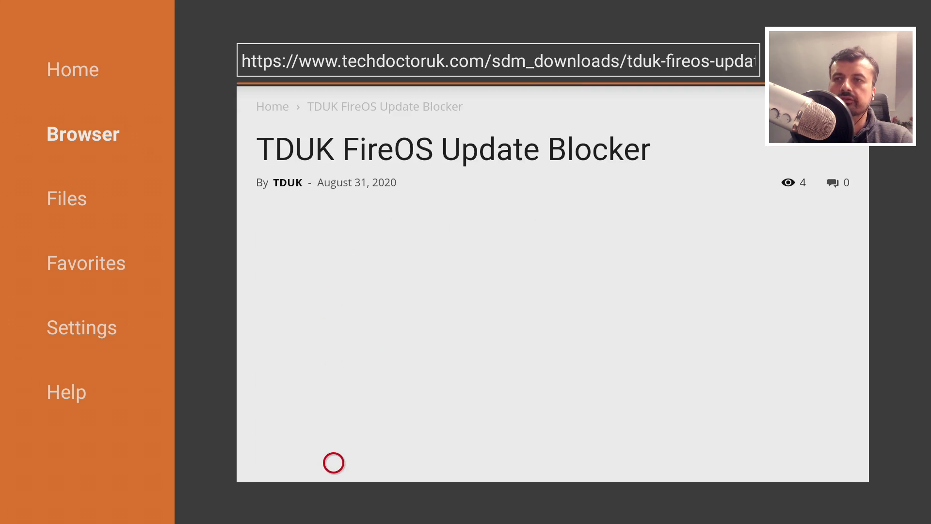
scroll(334, 462, "down", 5)
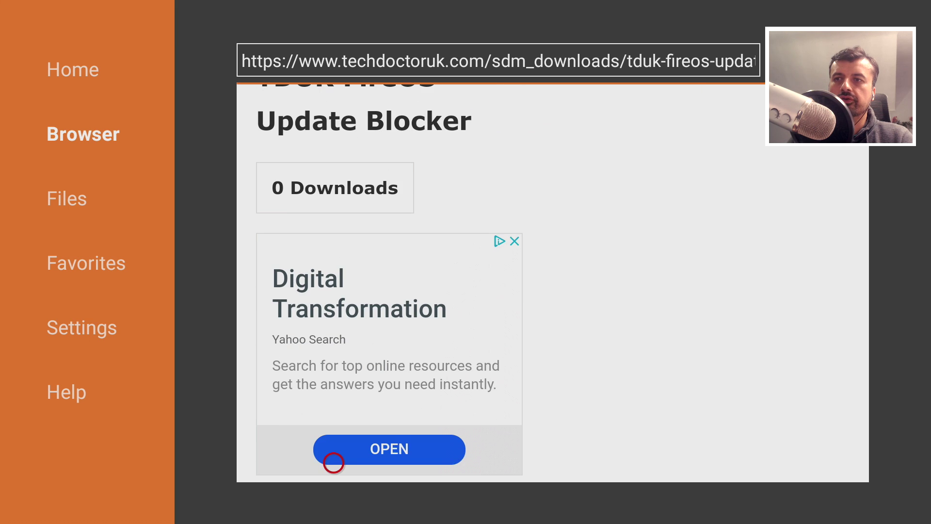
scroll(333, 462, "down", 5)
left_click(333, 283)
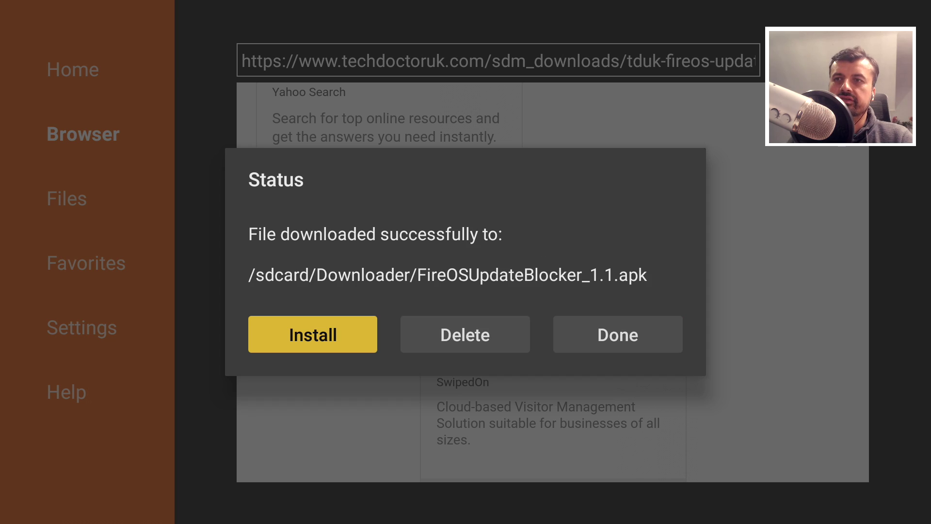
key("Return")
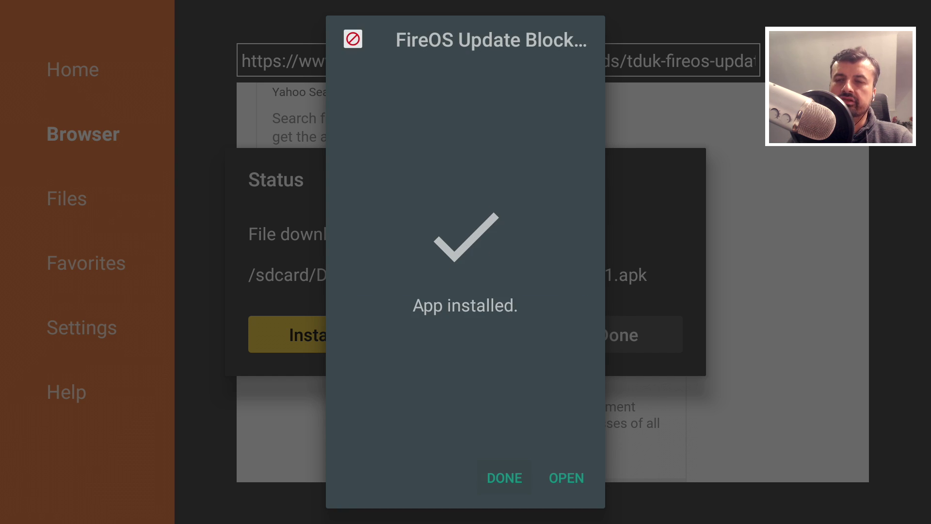
Dismiss the install and download status dialogs and return to the Software Needed list
key("Return")
key("Right")
key("Right")
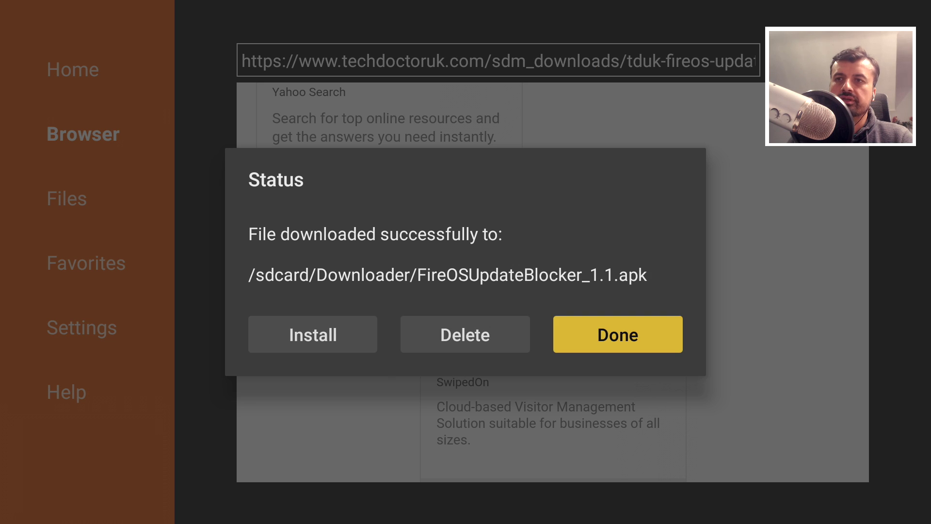
key("Return")
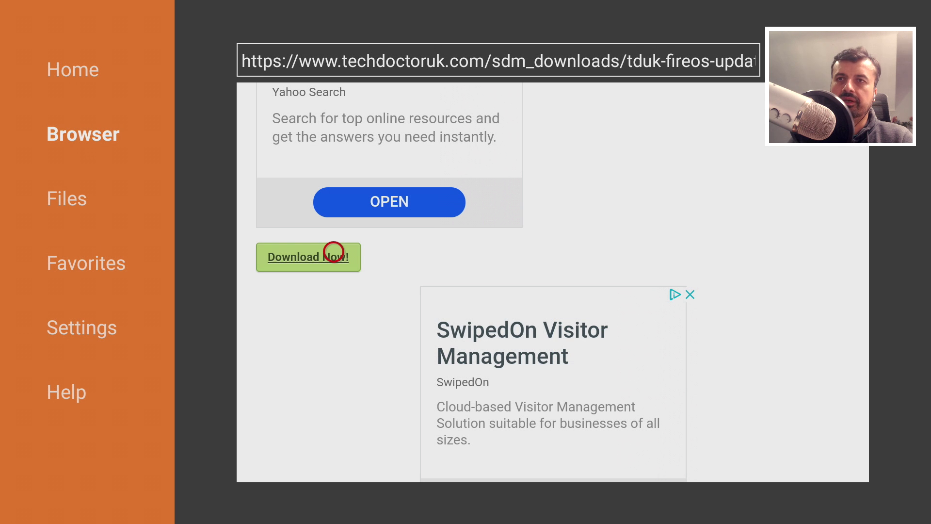
key("Escape")
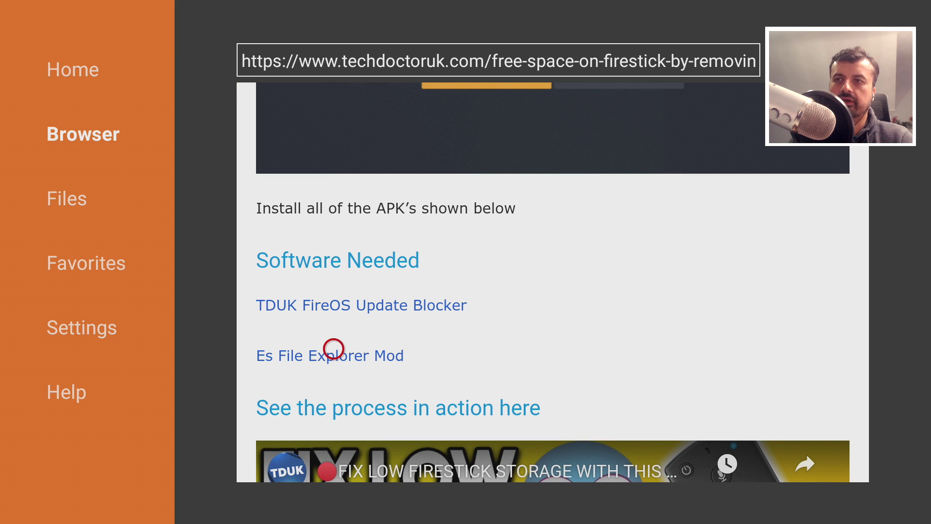
Download and install ES File Explorer Mod from the article's link, then return to Home
left_click(333, 349)
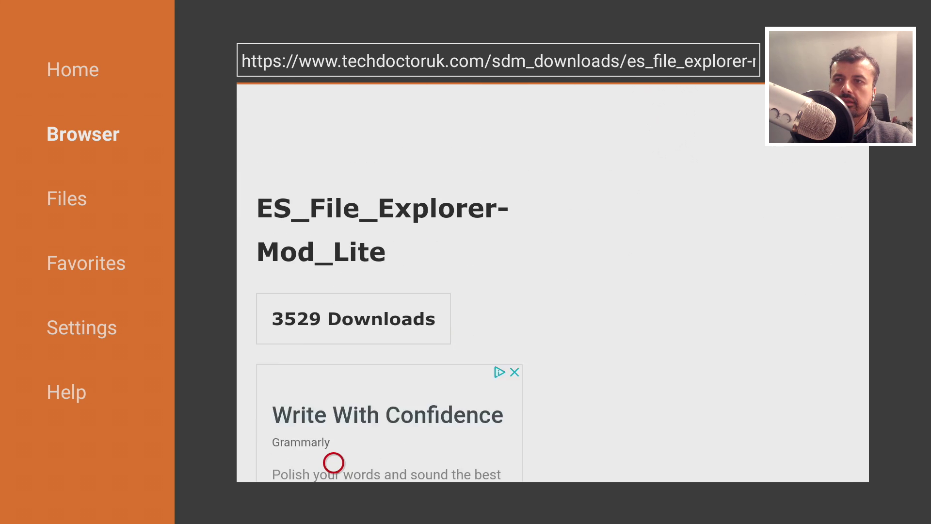
scroll(333, 463, "down", 5)
left_click(333, 421)
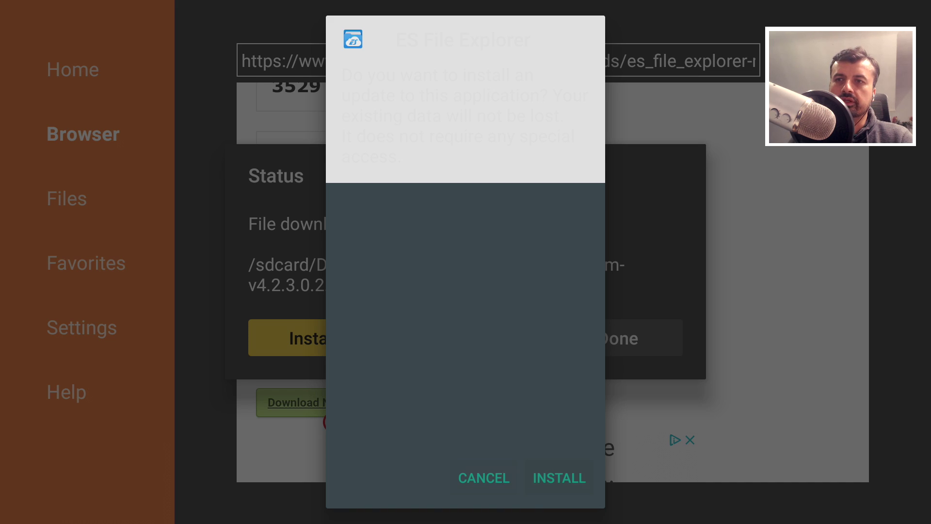
key("Return")
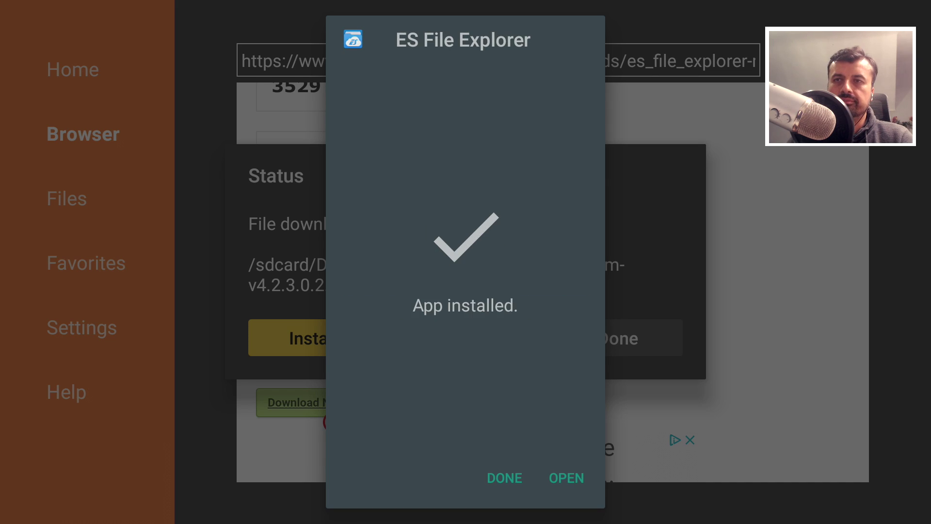
key("Return")
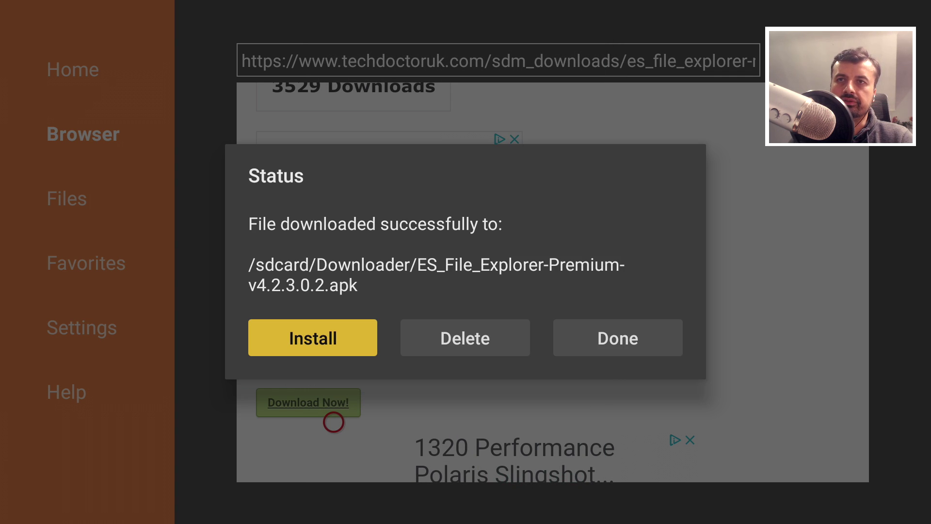
key("Home")
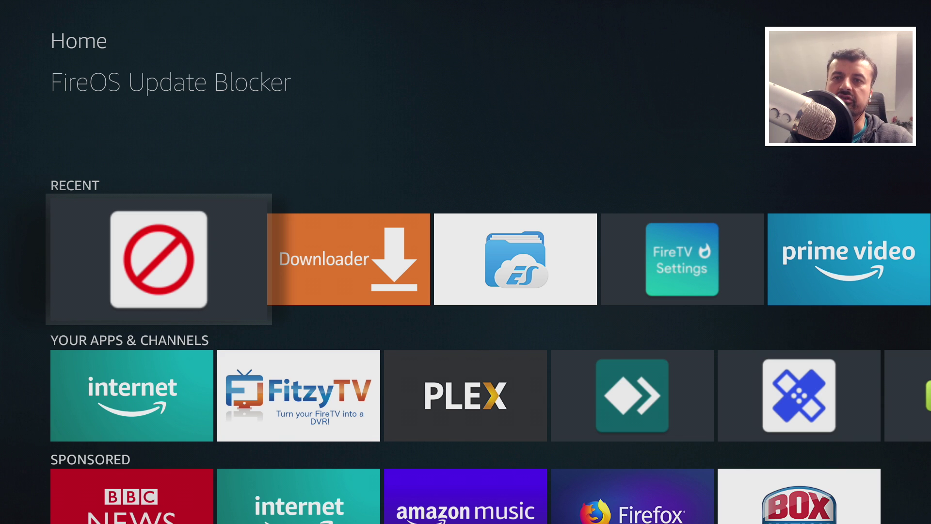
Open Settings > Applications from the quick menu, showing 736 MB of 5.34 GB free
key("Right")
key("Right")
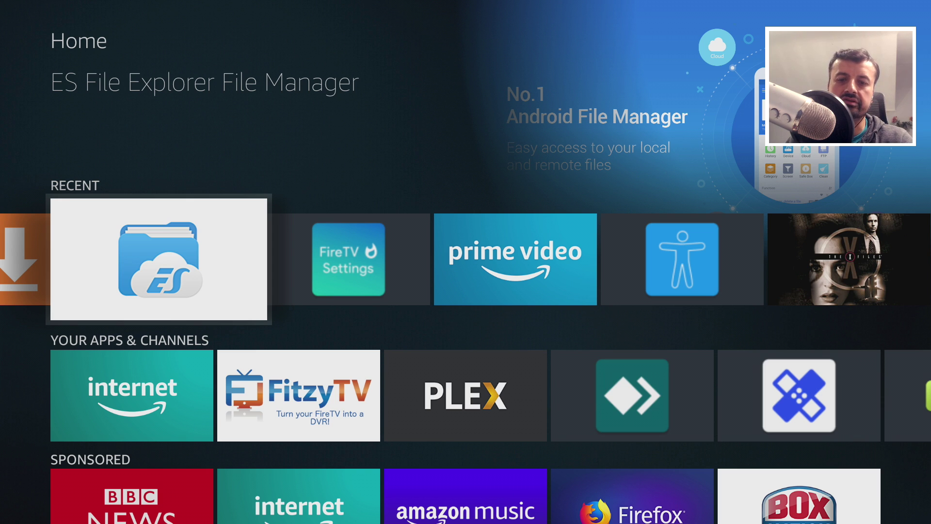
key("Home")
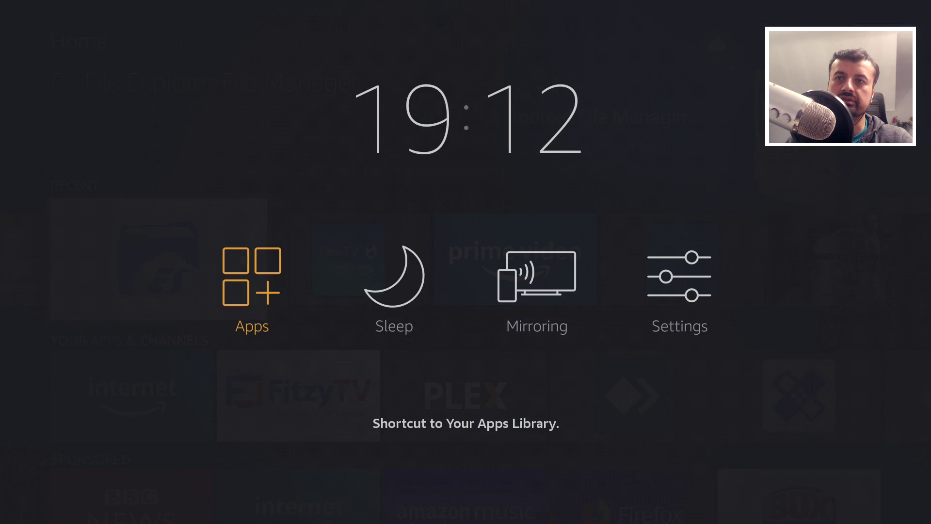
key("Right")
key("Right")
key("Right")
key("Escape")
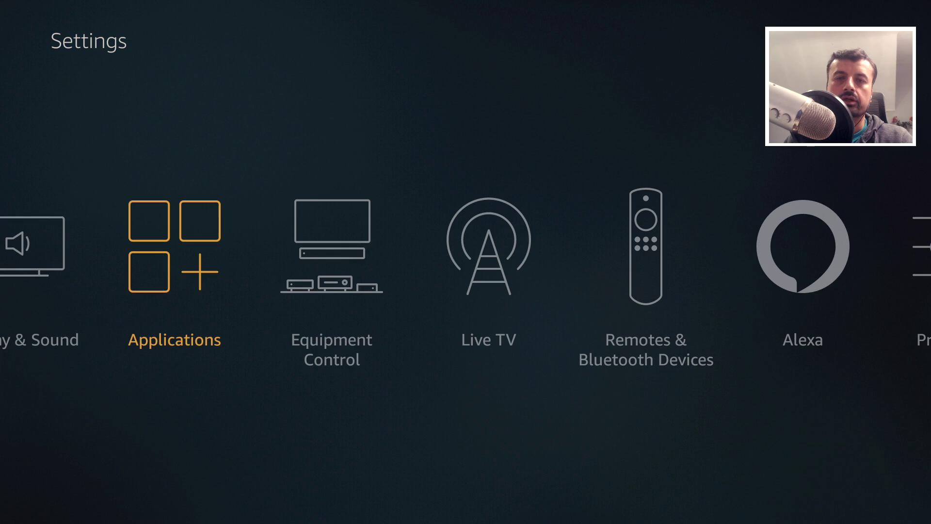
key("Return")
key("Down")
key("Down")
key("Down")
key("Down")
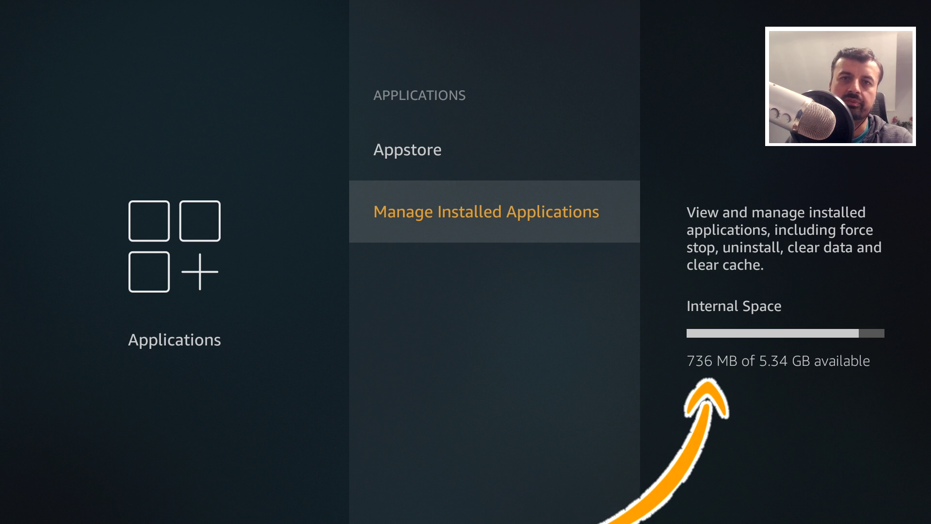
Find ES File Explorer in Manage Installed Applications and launch it
key("Return")
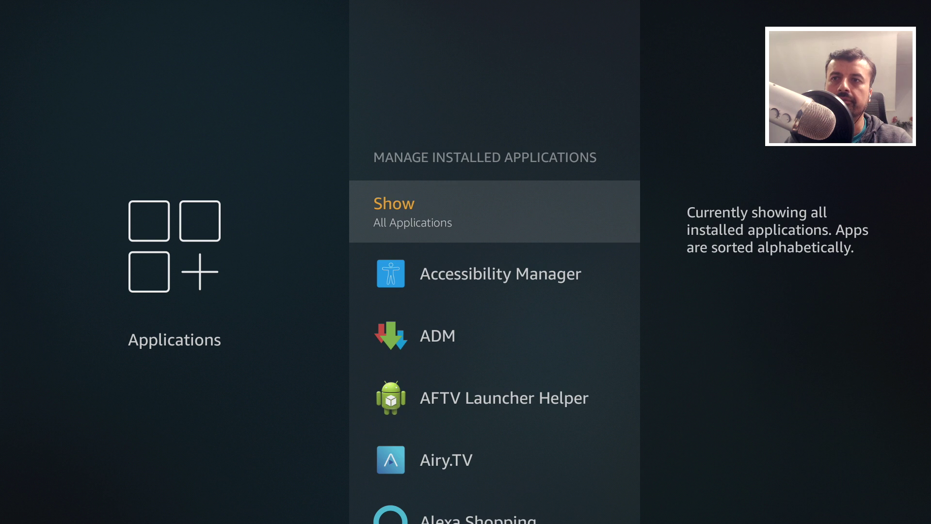
key("Down")
key("Down")
key("Down")
key("Down")
key("Down")
key("Down")
key("Down")
key("Down")
key("Down")
key("Down")
key("Down")
key("Down")
key("Down")
key("Down")
key("Down")
key("Down")
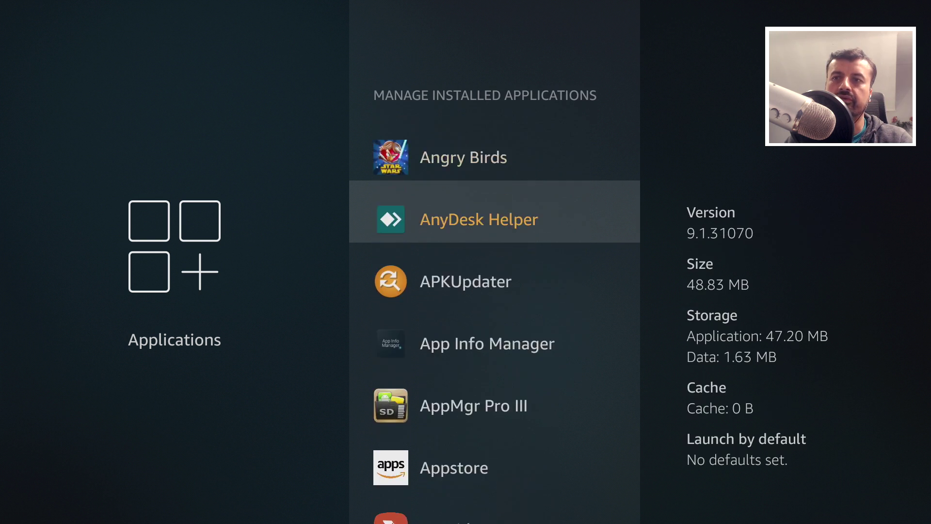
key("Down")
key("Down")
key("Down")
key("Down")
key("Down")
key("Down")
key("Down")
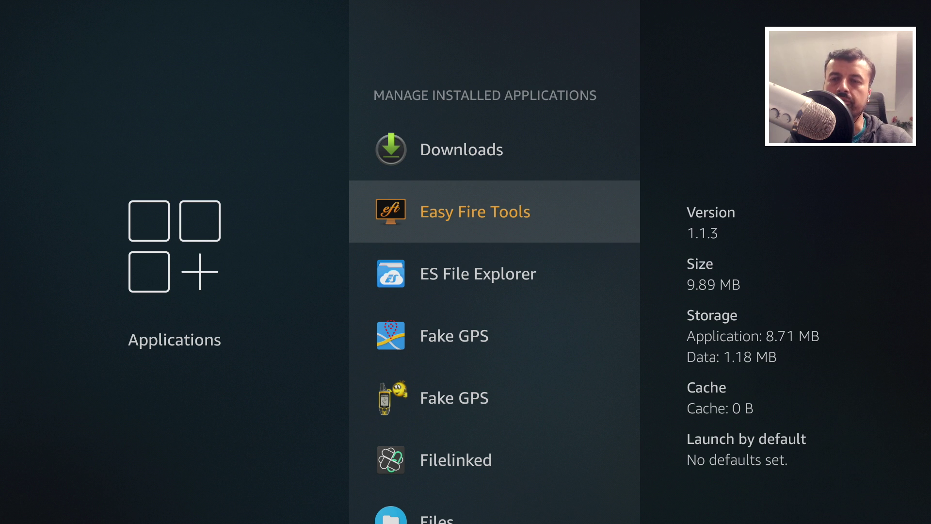
key("Down")
key("Return")
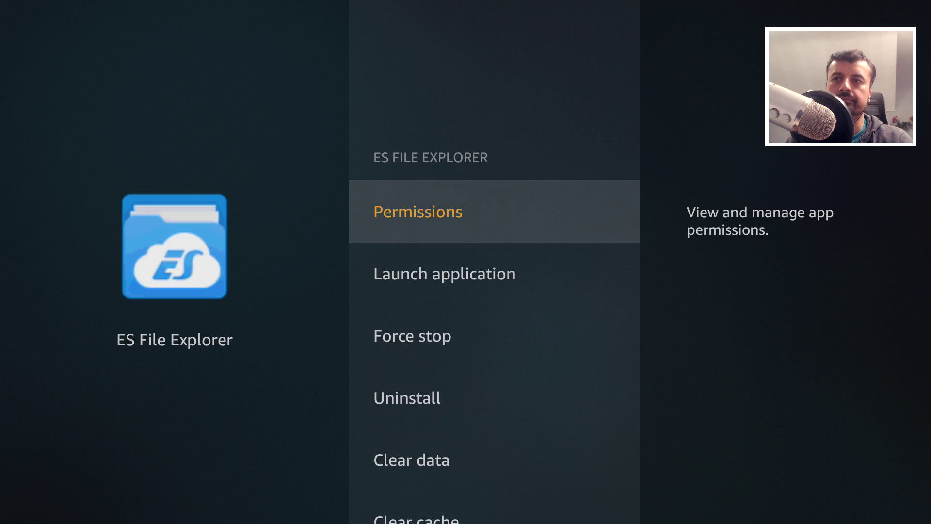
key("Down")
key("Return")
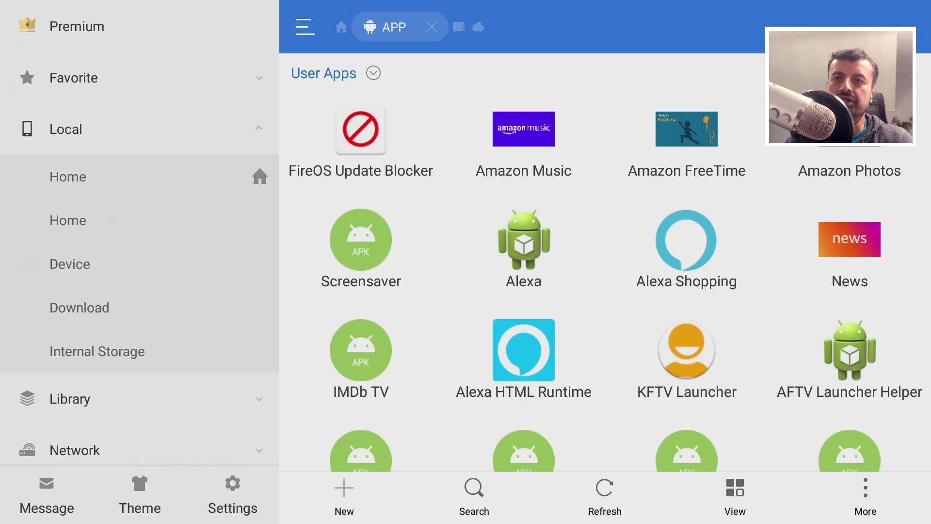
Browse the User Apps grid, including FireOS Update Blocker, Amazon Music, FreeTime and Photos
key("Down")
key("Down")
key("Right")
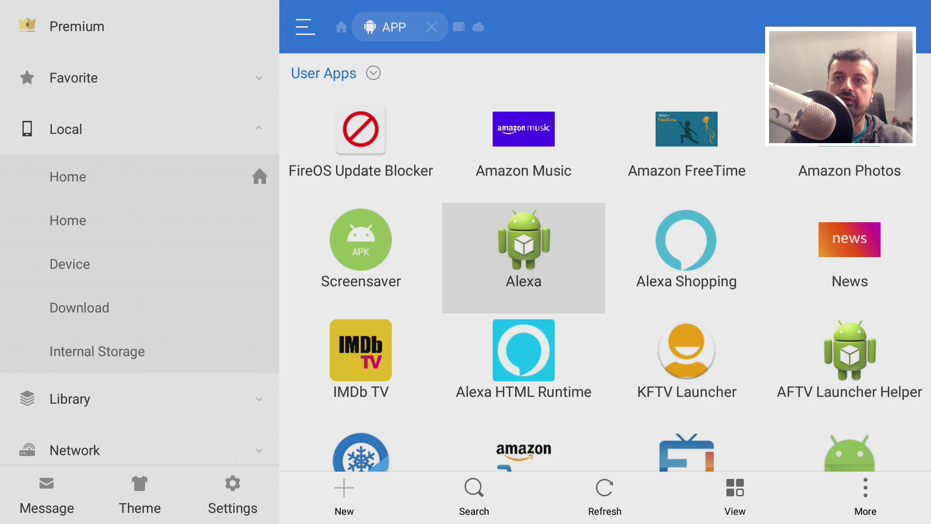
key("Right")
key("Down")
key("Down")
key("Down")
key("Down")
key("Down")
key("Down")
key("Down")
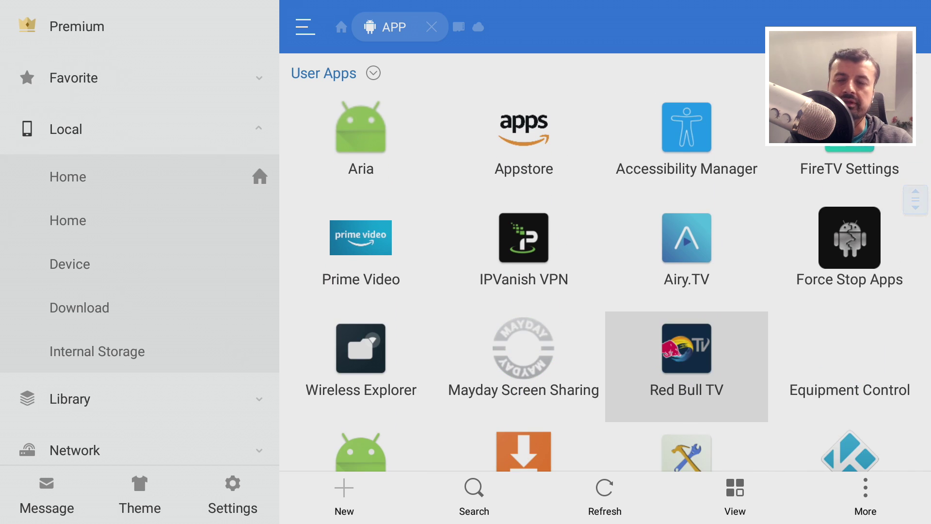
key("Left")
key("Left")
key("Up")
key("Up")
key("Up")
key("Up")
key("Up")
key("Up")
key("Up")
key("Up")
key("Up")
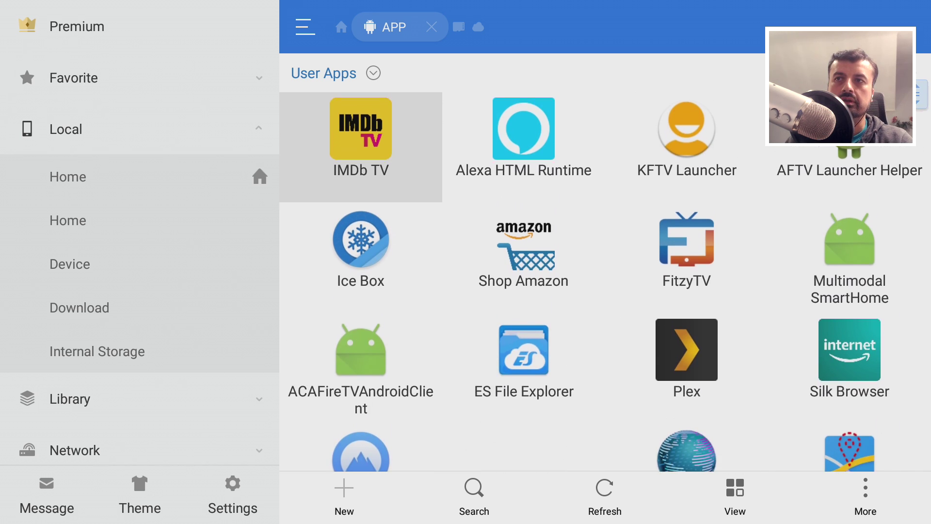
key("Up")
key("Down")
key("Right")
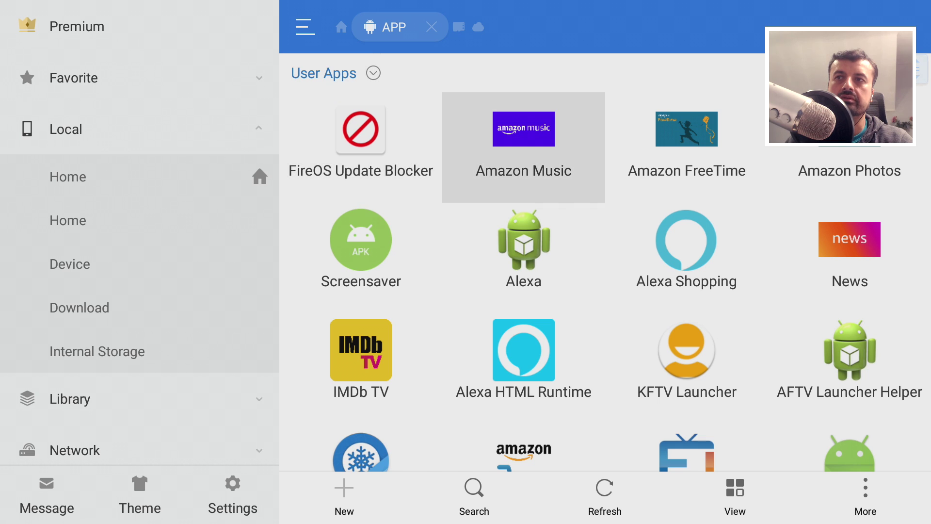
key("Left")
key("Up")
key("Return")
key("Down")
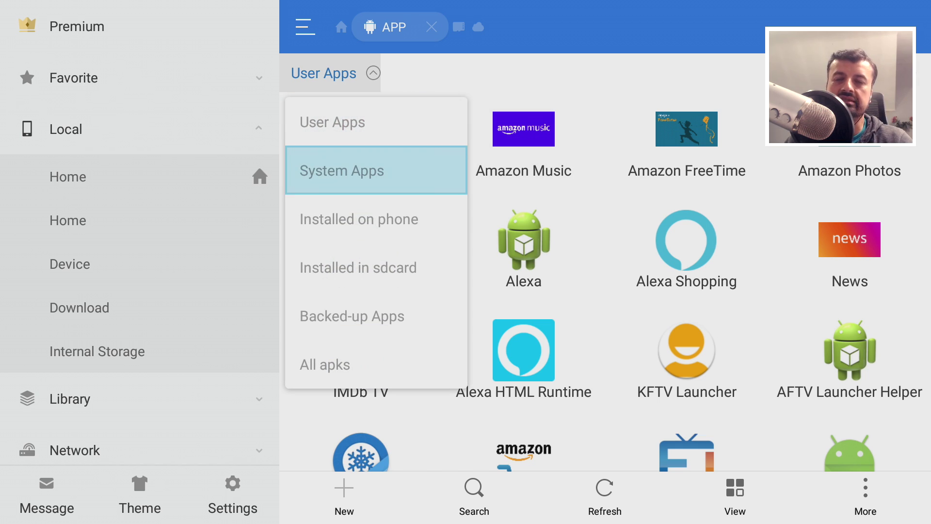
key("Escape")
Browse the user apps again, then open the category dropdown and highlight System Apps
key("Down")
key("Down")
key("Down")
key("Down")
key("Down")
key("Down")
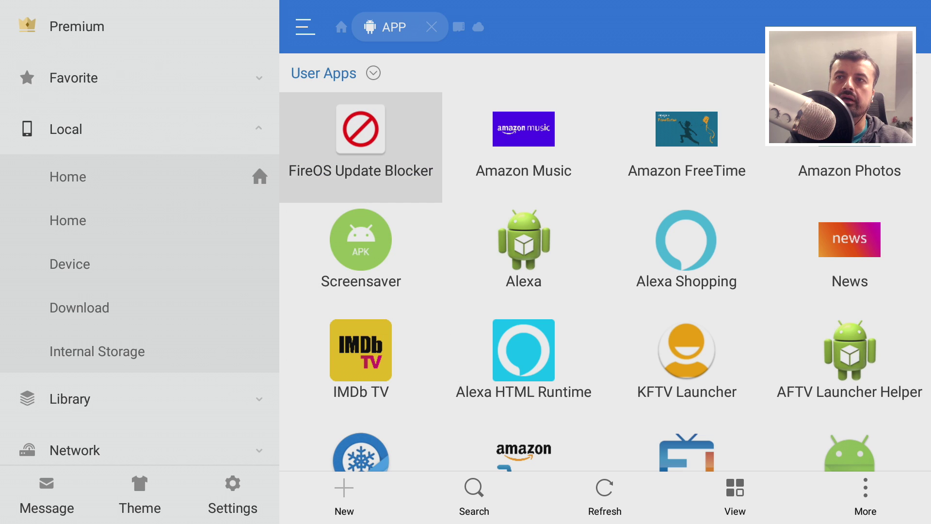
key("Up")
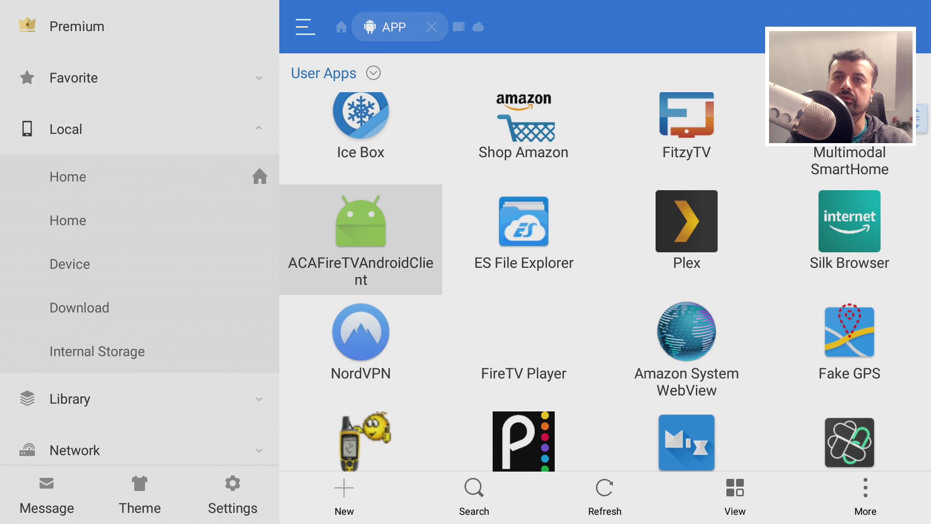
key("Right")
key("Right")
key("Down")
key("Down")
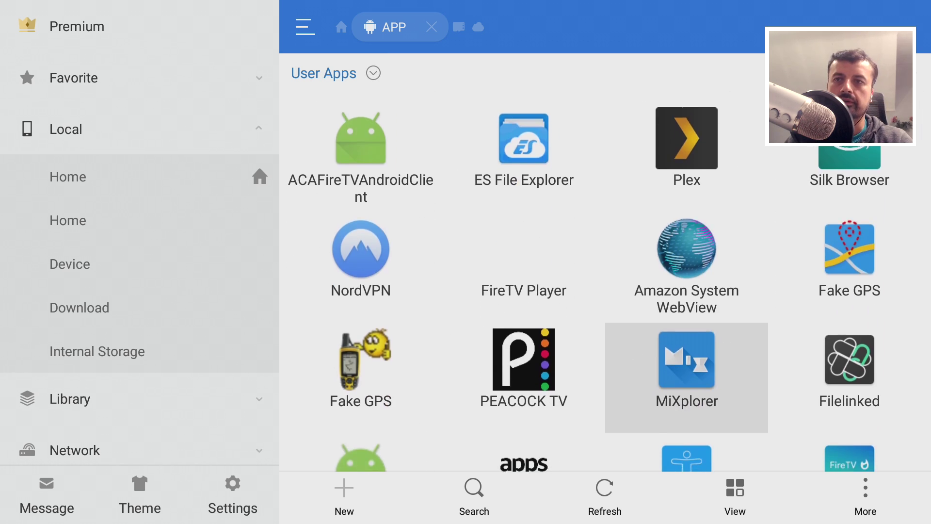
key("Left")
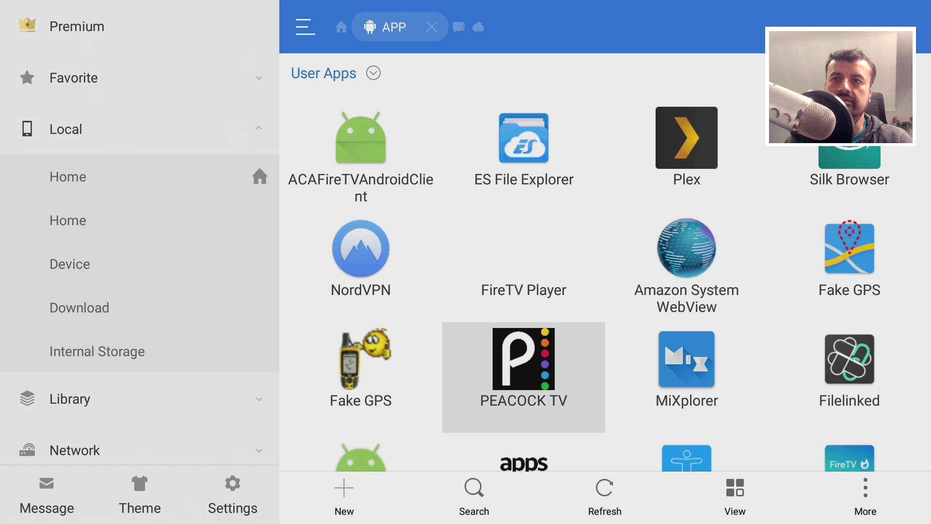
key("Left")
key("Up")
key("Up")
key("Up")
key("Up")
key("Up")
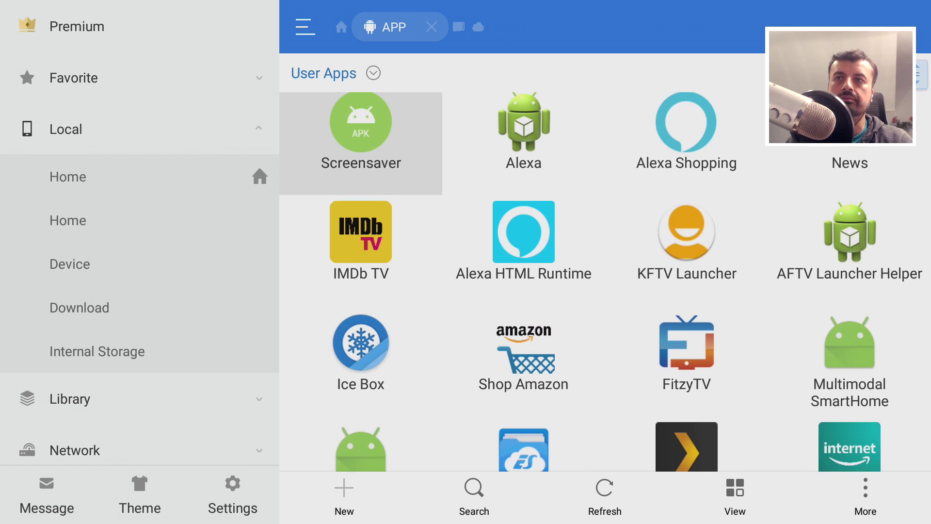
key("Up")
key("Up")
key("Return")
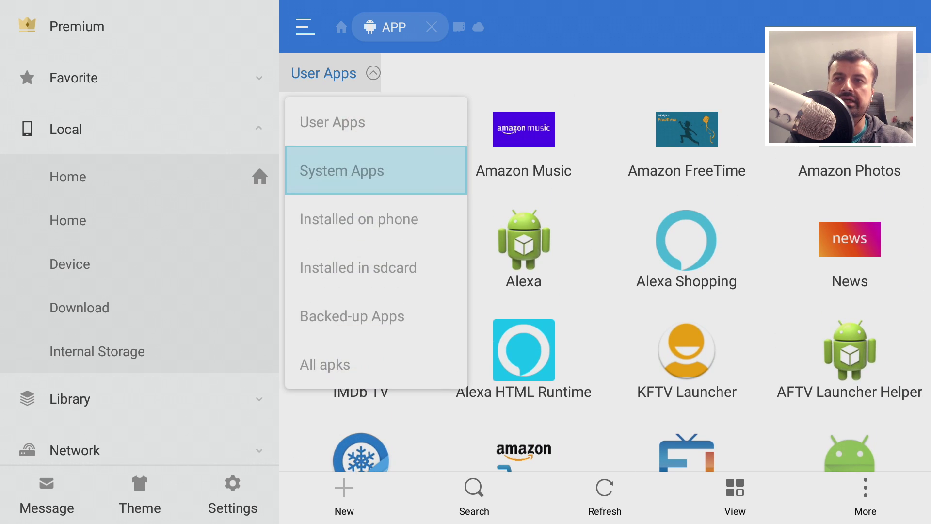
key("Down")
key("Up")
key("Return")
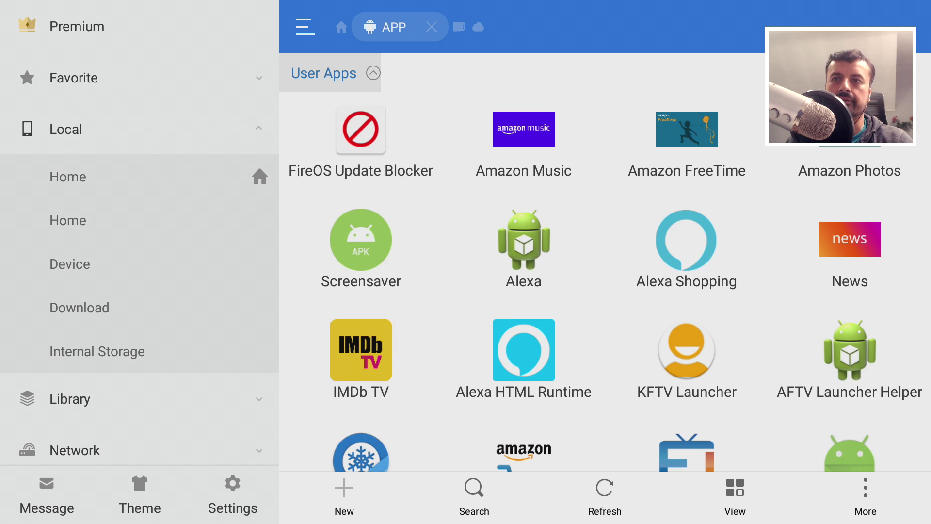
key("Right")
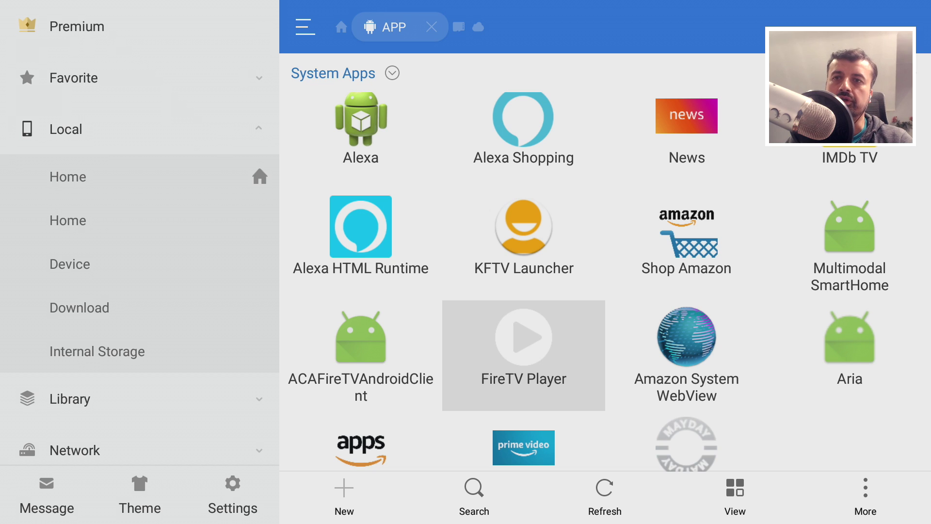
key("Right")
key("Left")
key("Left")
key("Down")
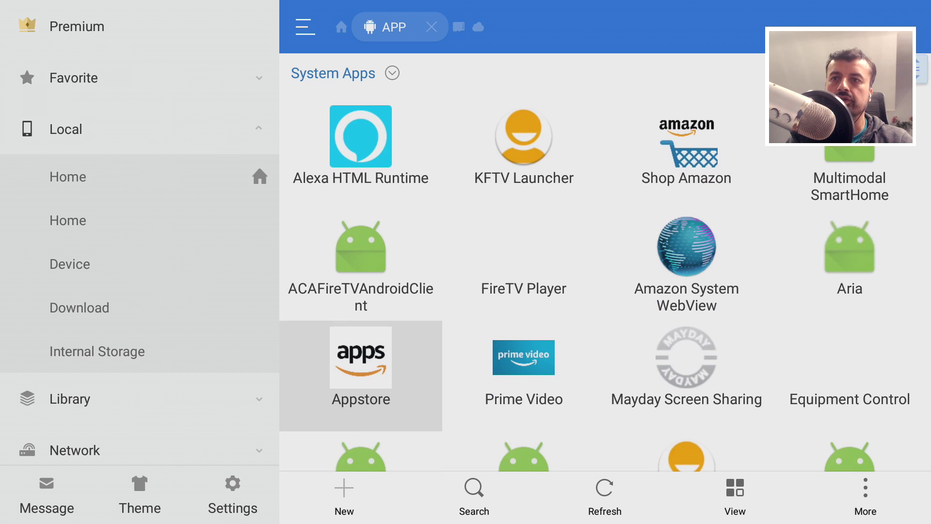
key("Right")
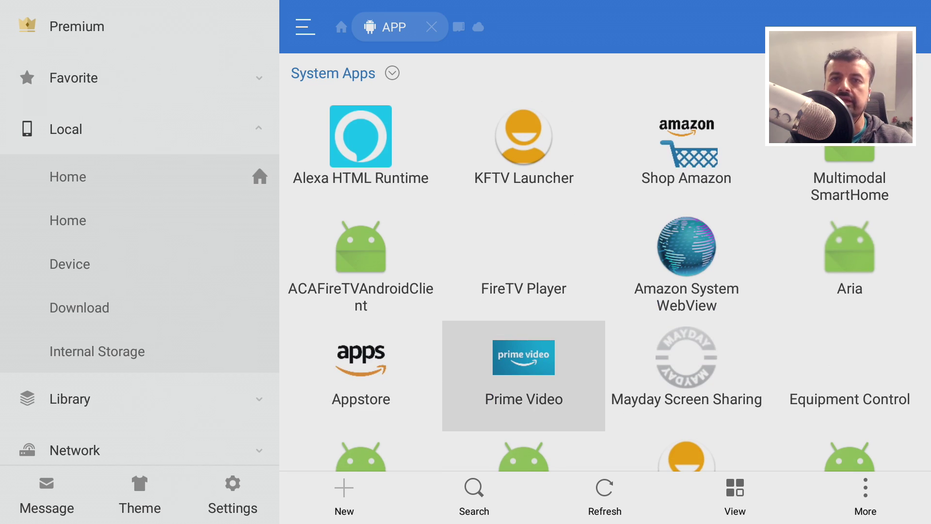
key("Down")
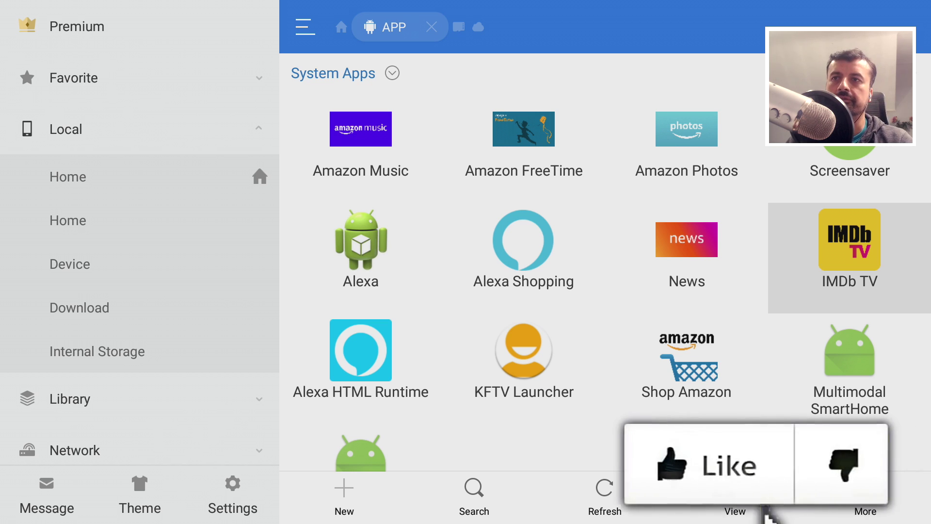
key("Left")
key("Left")
key("Left")
Uninstall Amazon Music's updates, restoring its factory version
key("Up")
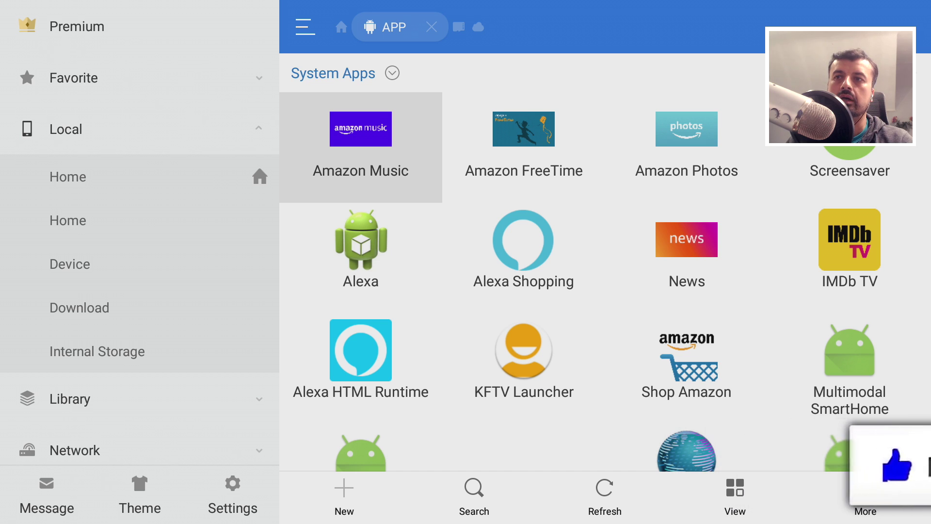
key("Return")
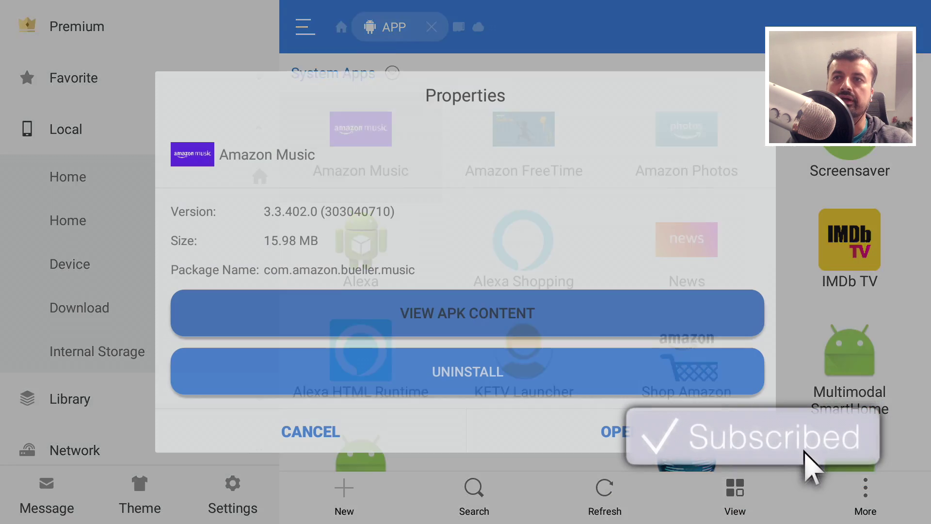
key("Down")
key("Return")
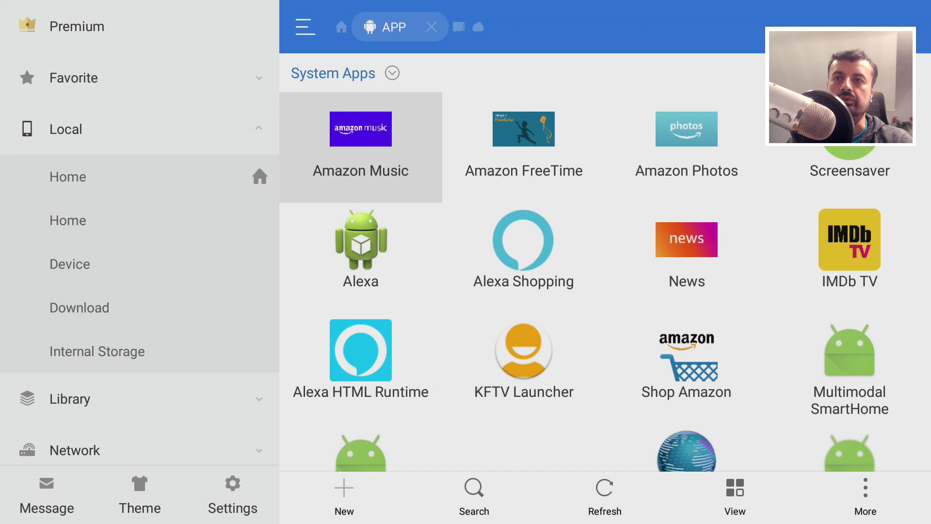
key("Right")
key("Left")
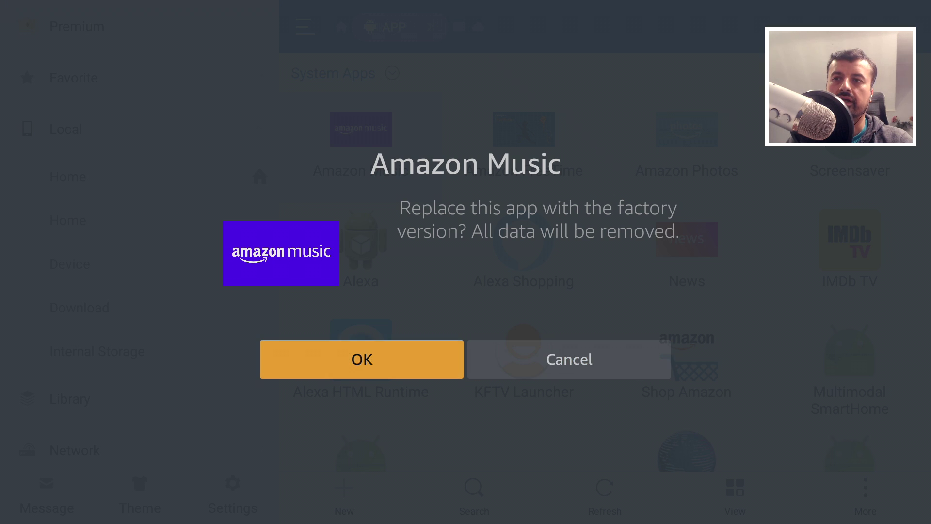
key("Return")
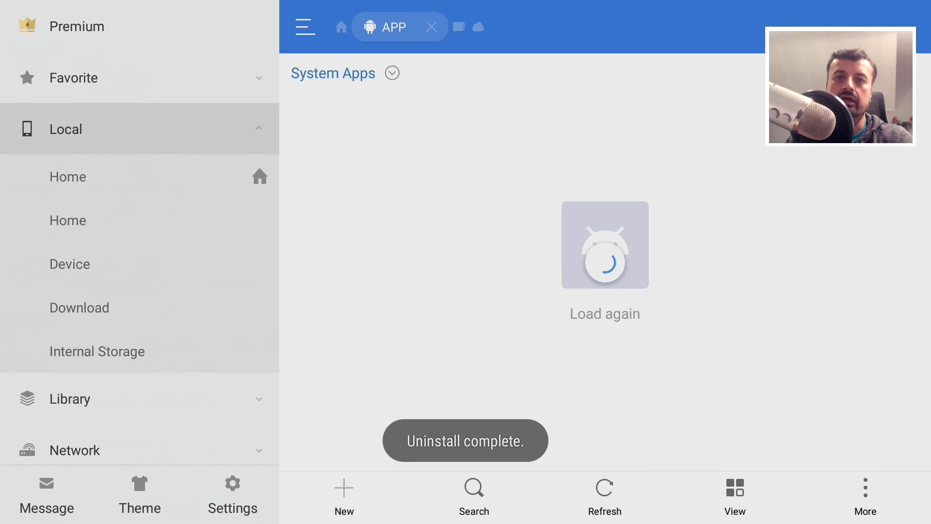
Roll Amazon Photos back to its factory version
key("Right")
key("Down")
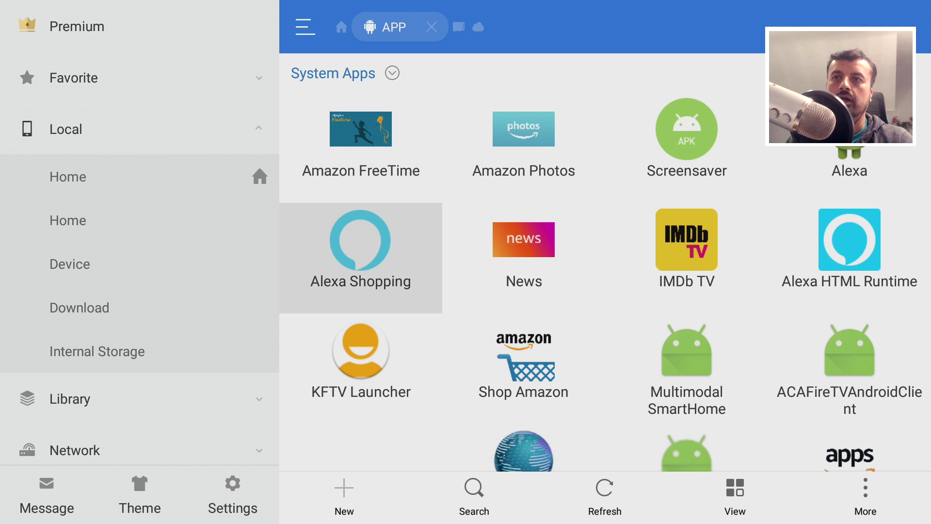
key("Right")
key("Up")
key("Return")
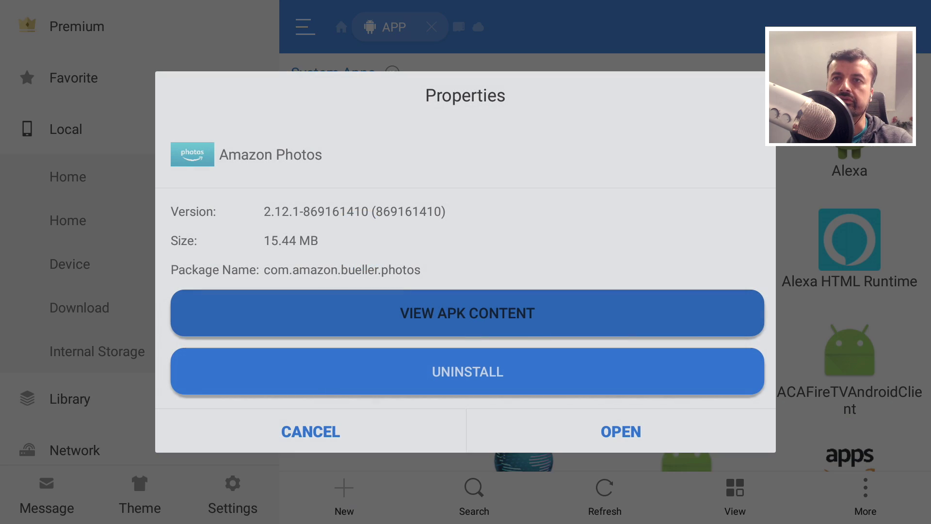
key("Down")
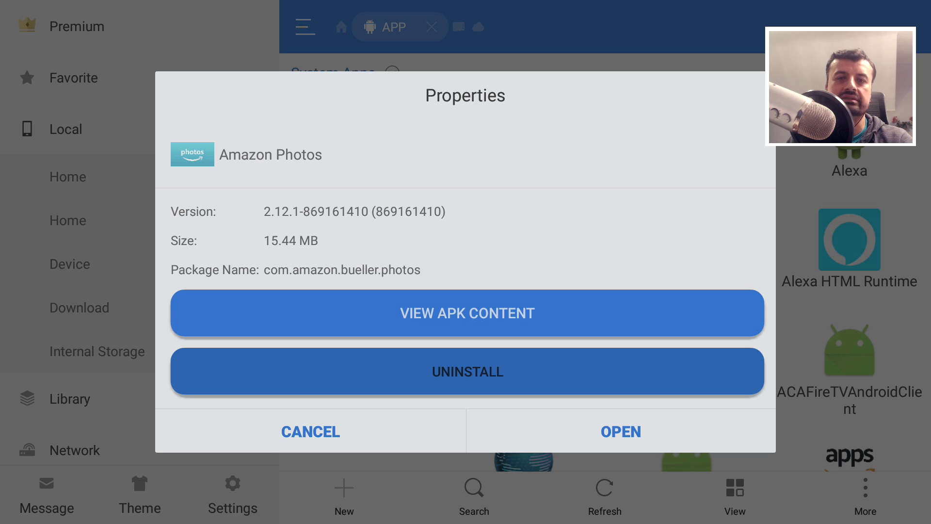
key("Return")
key("Return")
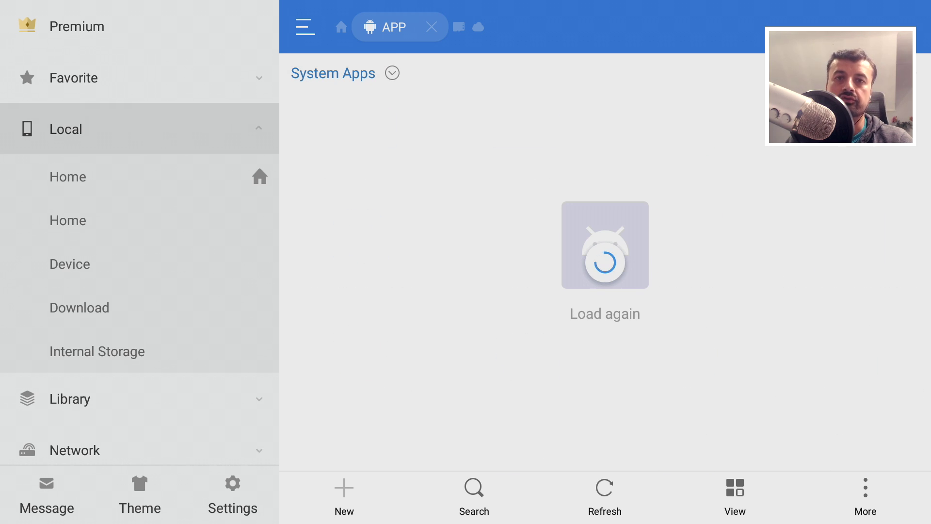
Uninstall the Screensaver app's updates from its Properties
key("Down")
key("Right")
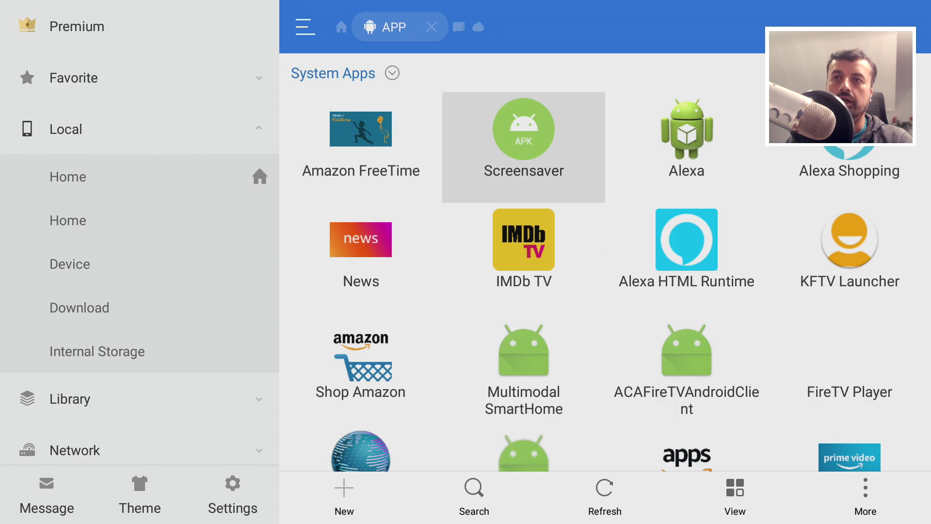
key("Return")
key("Down")
key("Up")
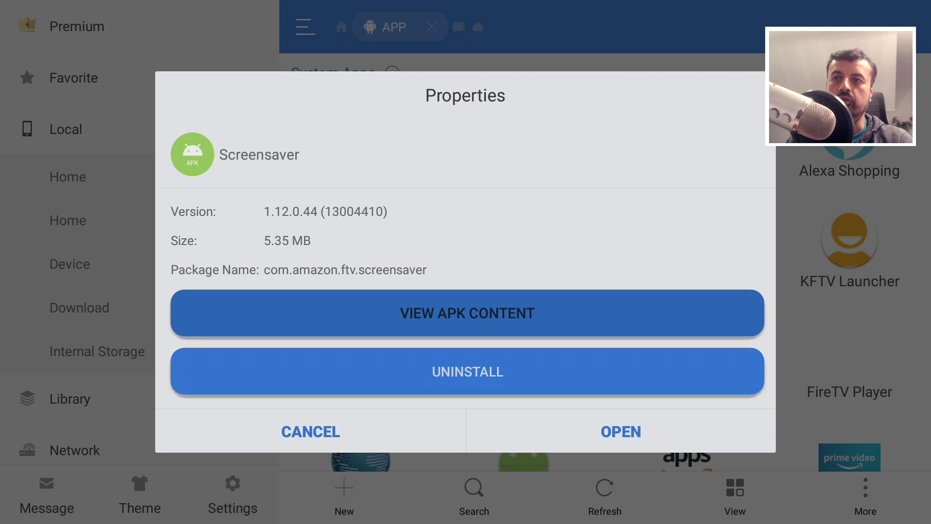
key("Down")
key("Escape")
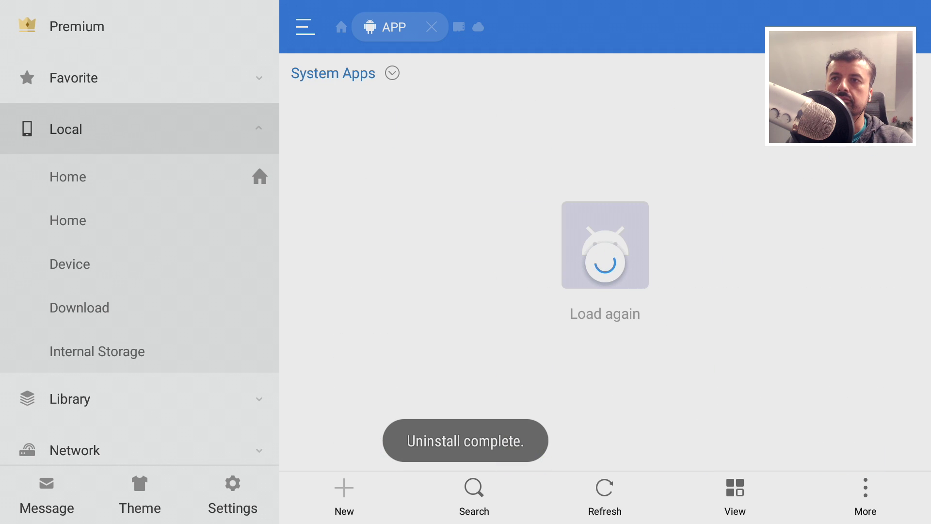
Uninstall Amazon FreeTime's updates, reverting it to the factory version
key("Down")
key("Right")
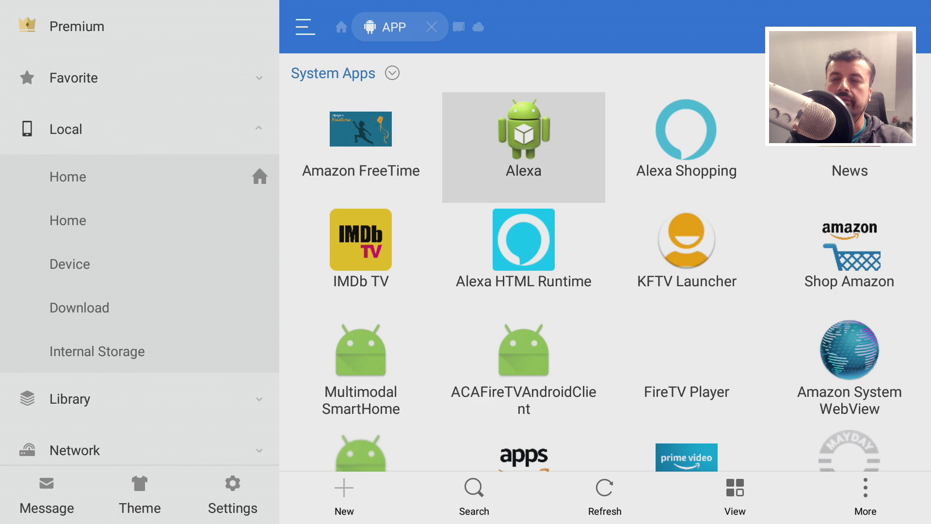
key("Left")
key("Return")
key("Return")
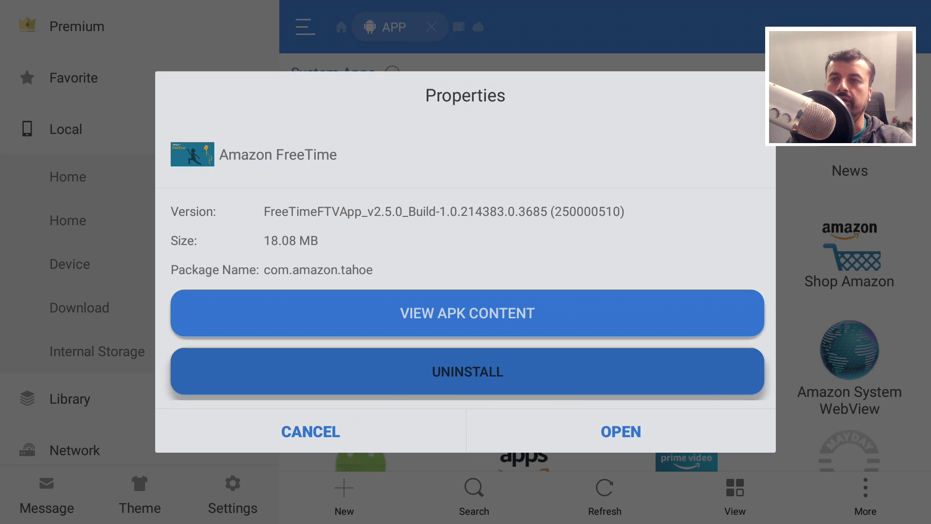
key("Return")
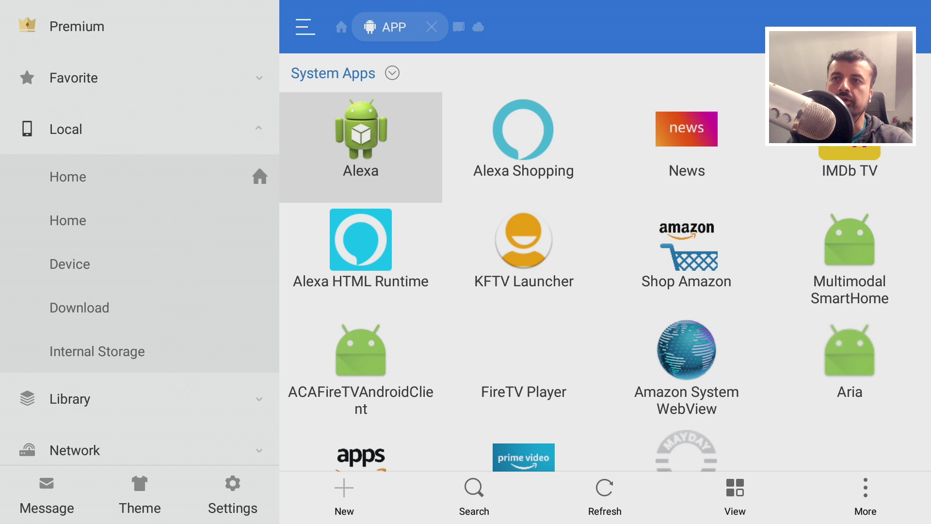
Restore Alexa to its factory version by uninstalling its updates
left_click(524, 145)
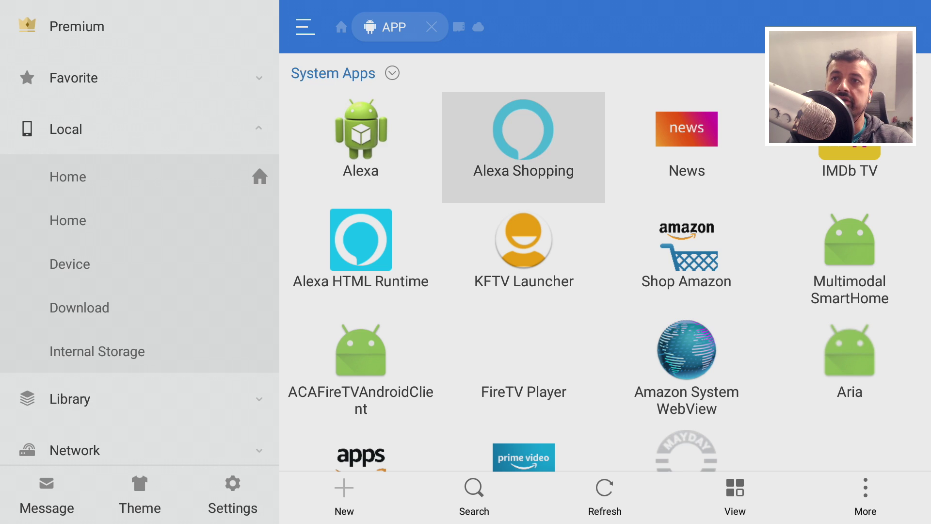
left_click(361, 145)
key("Return")
key("Down")
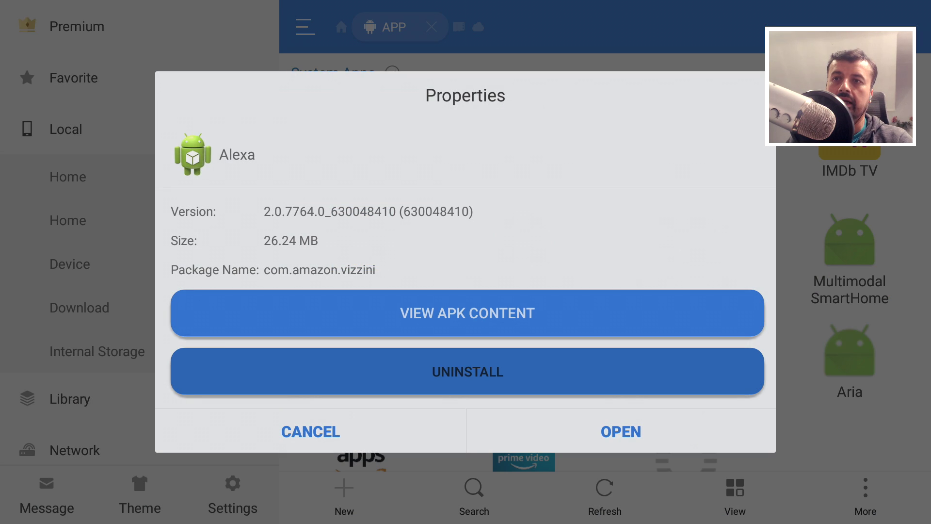
key("Down")
key("Up")
key("Return")
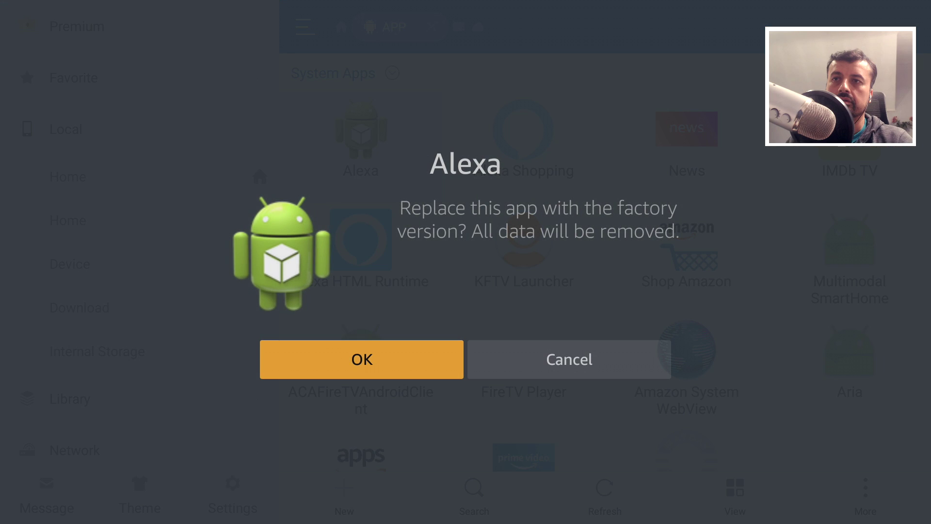
key("Return")
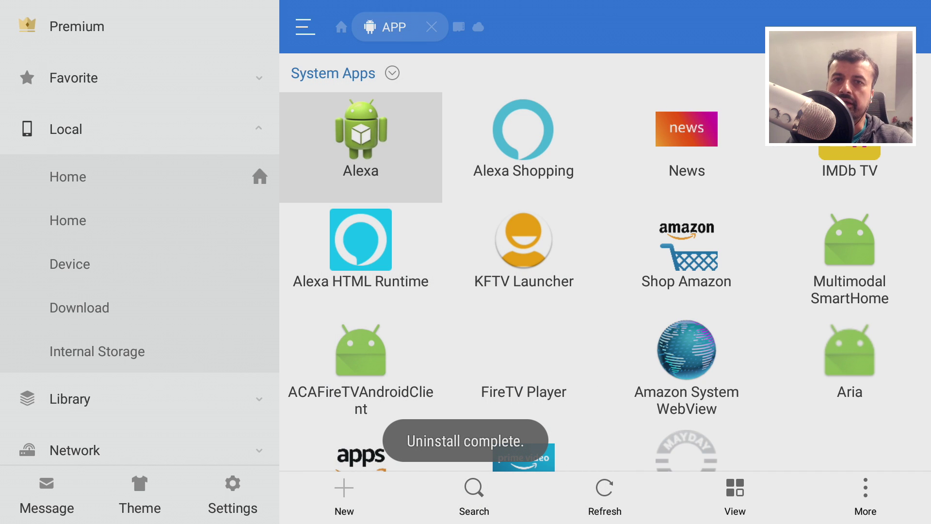
Uninstall Alexa Shopping's updates from its Properties
key("Down")
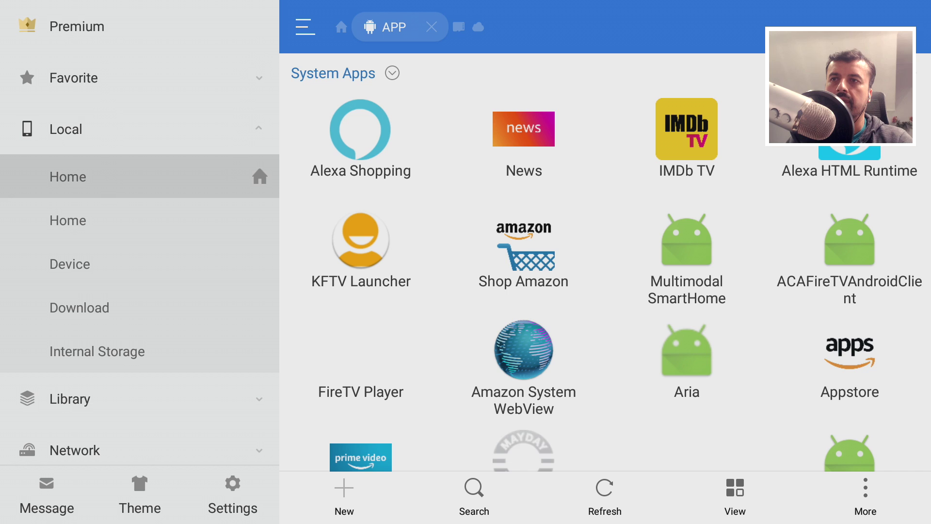
key("Right")
key("Right")
key("Left")
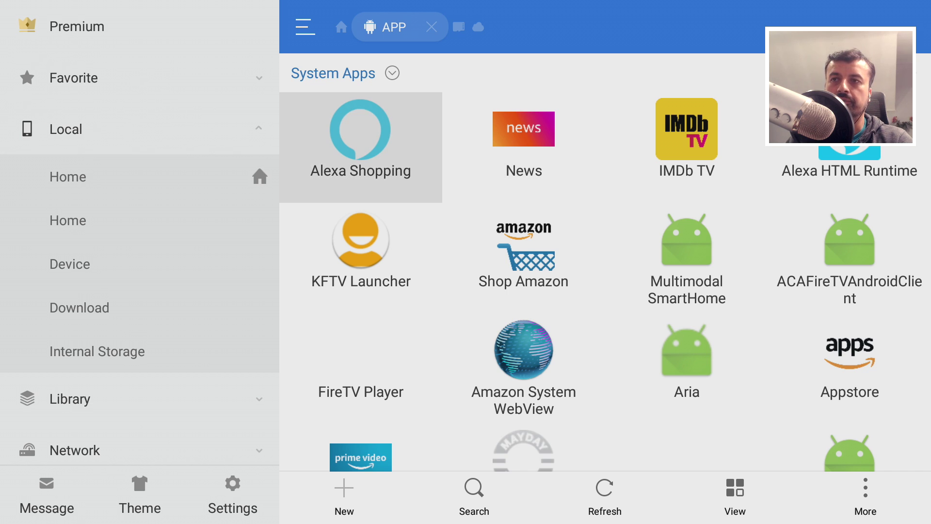
key("Return")
key("Down")
key("Down")
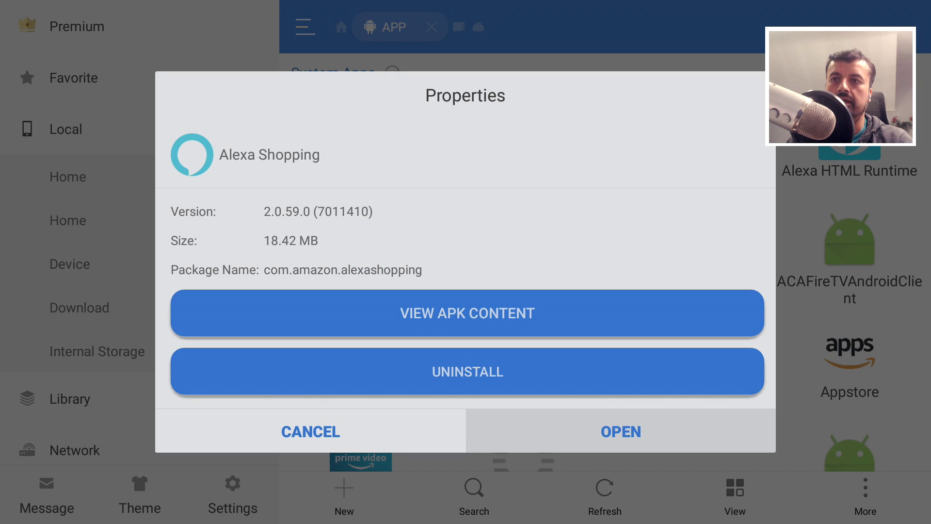
key("Up")
key("Return")
key("Return")
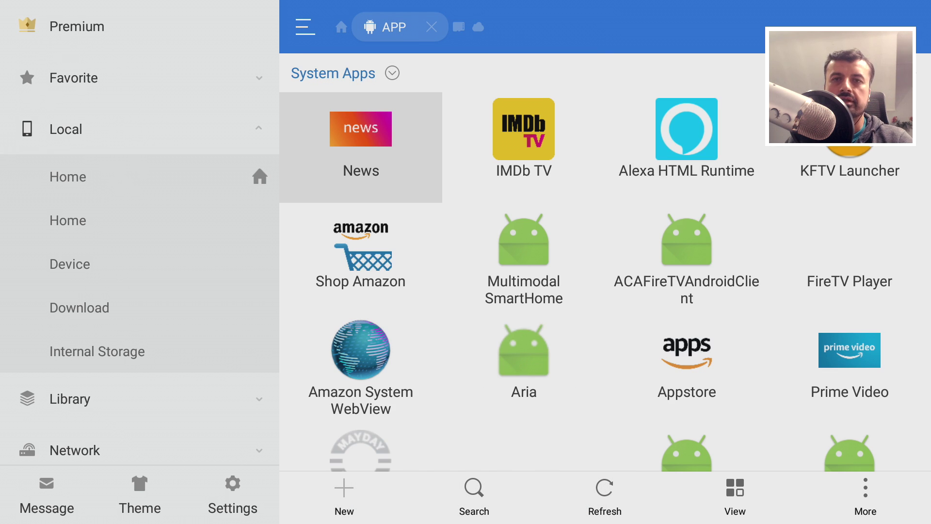
Roll News back to its factory version
key("Return")
key("Down")
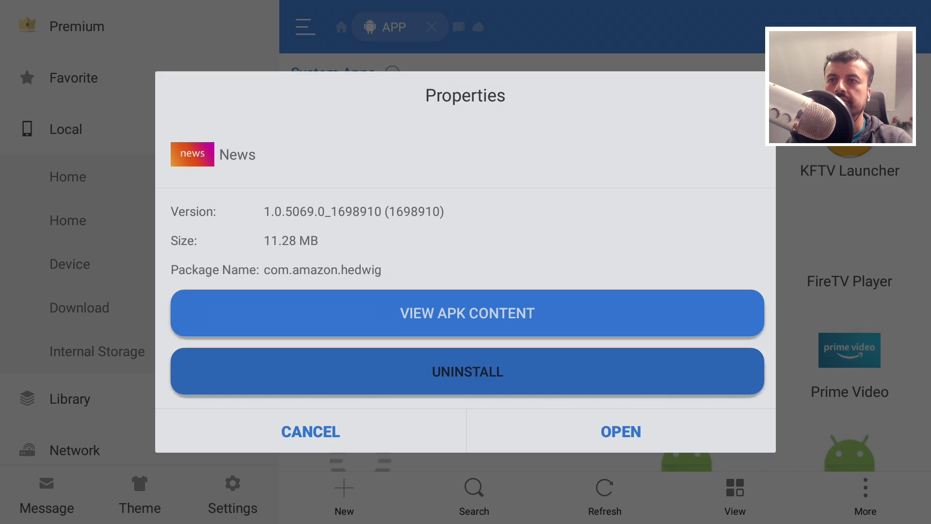
key("Down")
key("Up")
key("Return")
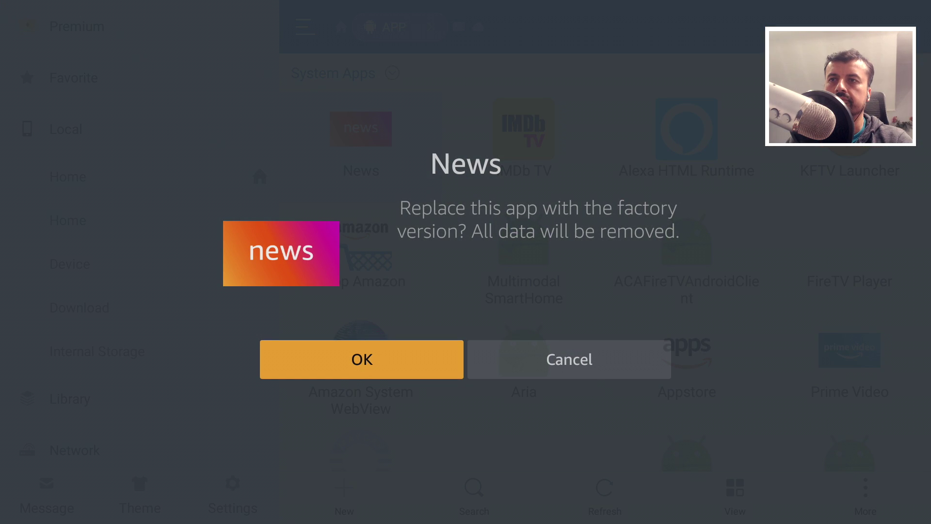
key("Return")
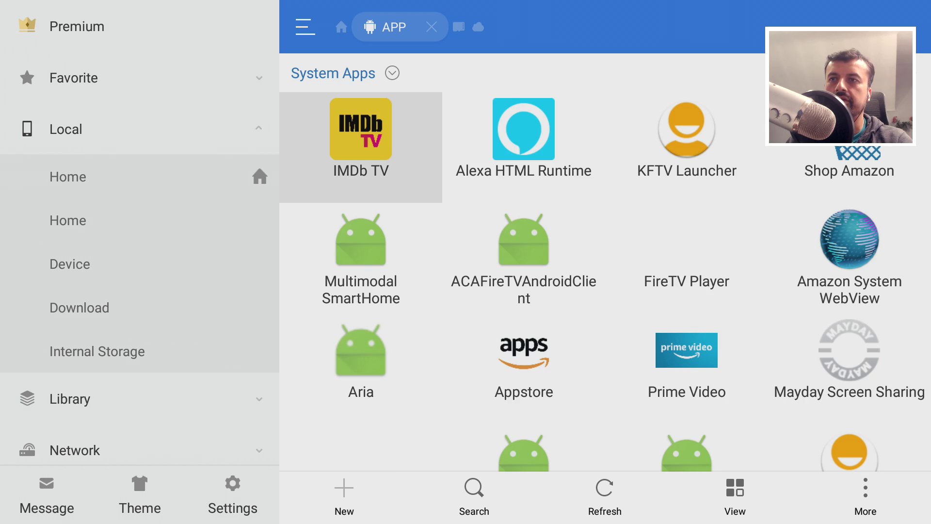
Uninstall IMDb TV, confirming replacement with the factory version
key("Return")
key("Down")
key("Down")
key("Up")
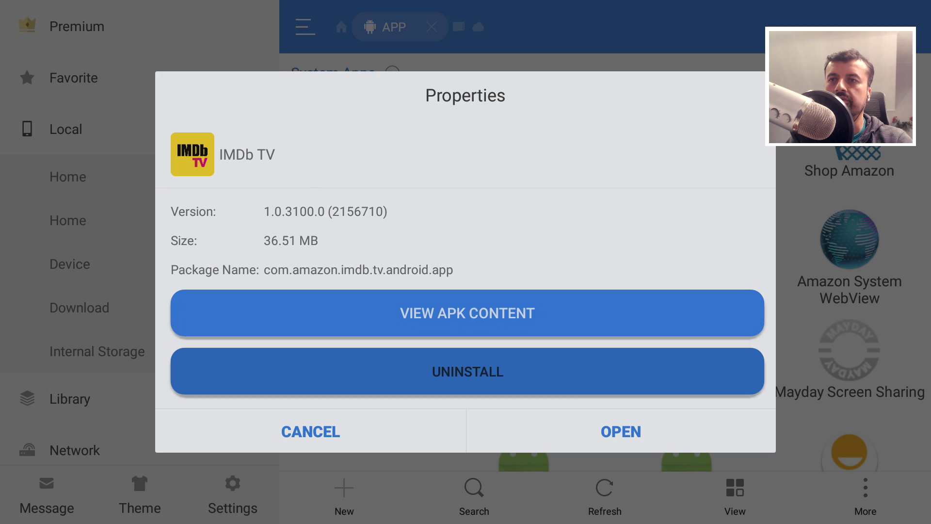
key("Return")
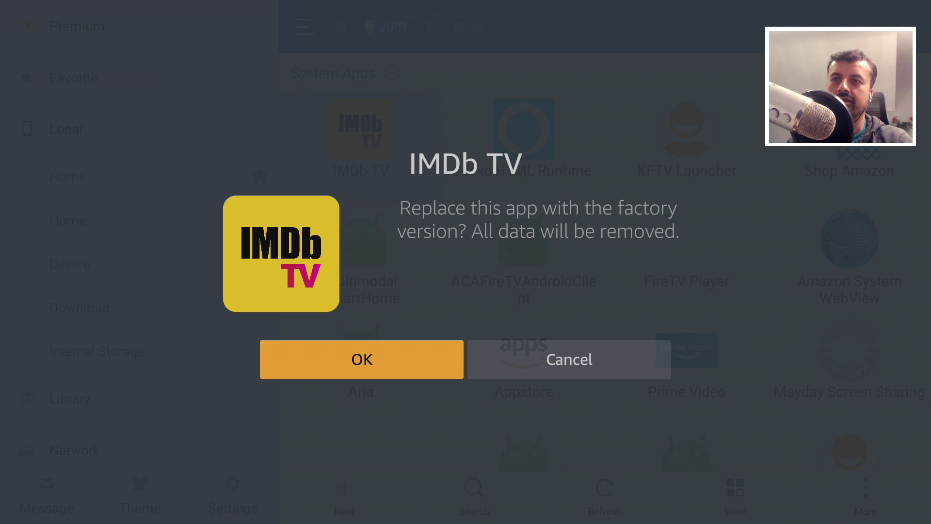
key("Return")
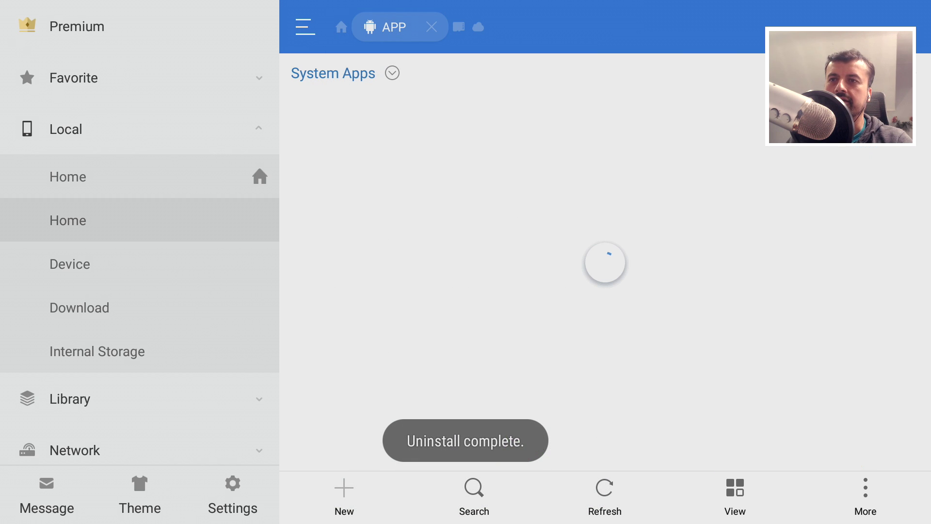
Revert Alexa HTML Runtime to its factory version
key("Down")
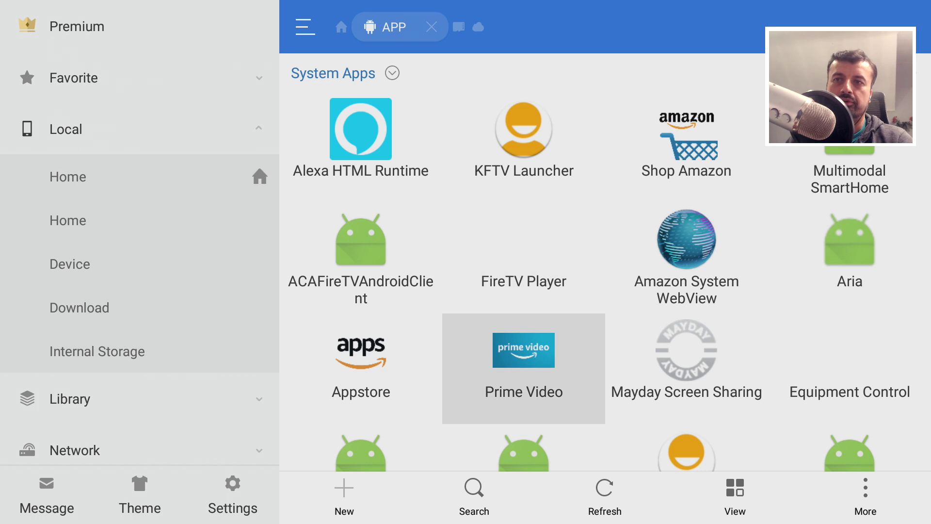
key("Up")
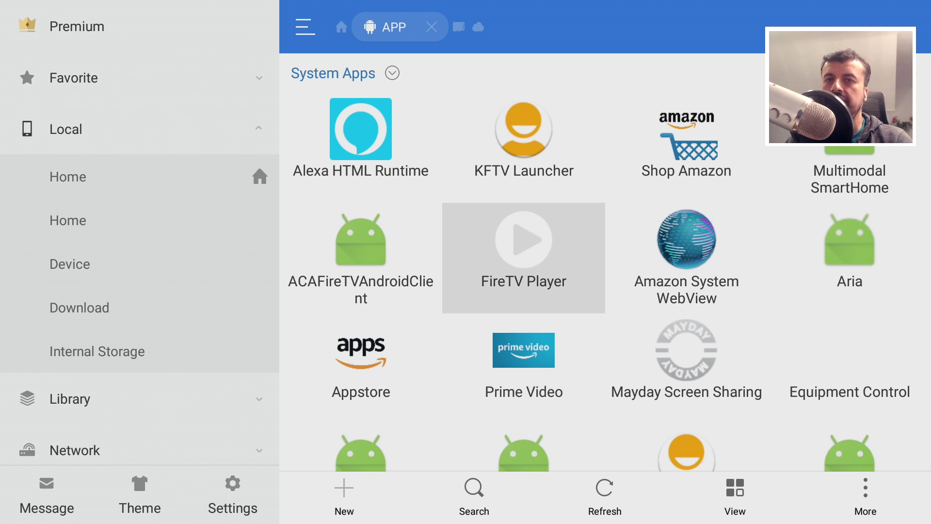
key("Down")
key("Up")
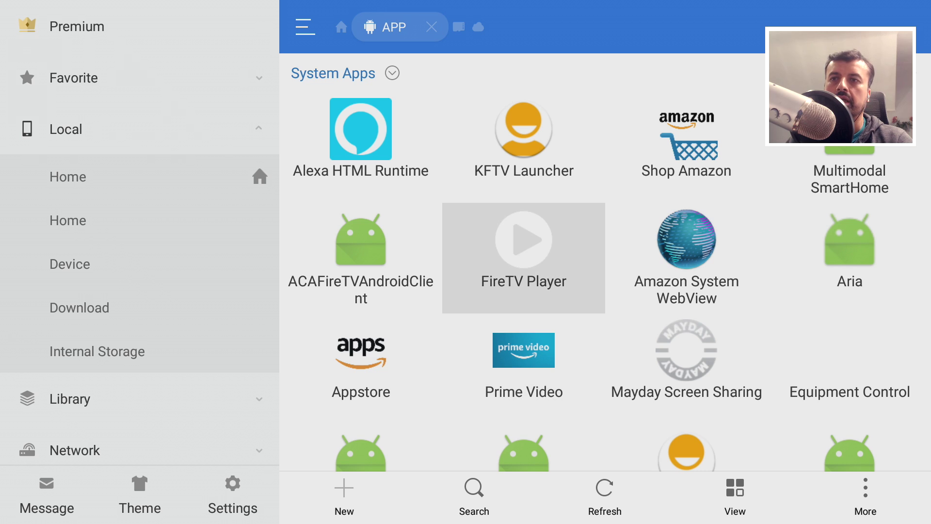
key("Down")
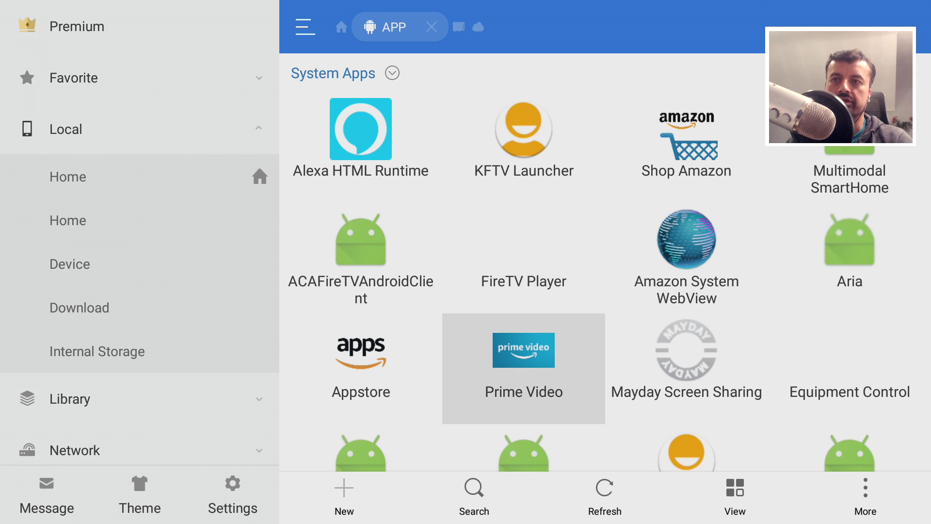
key("Up")
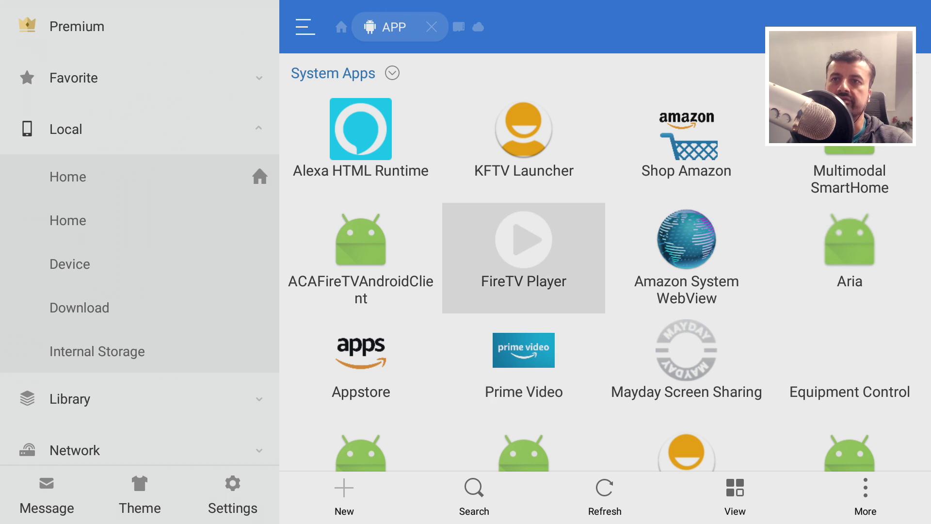
key("Right")
key("Down")
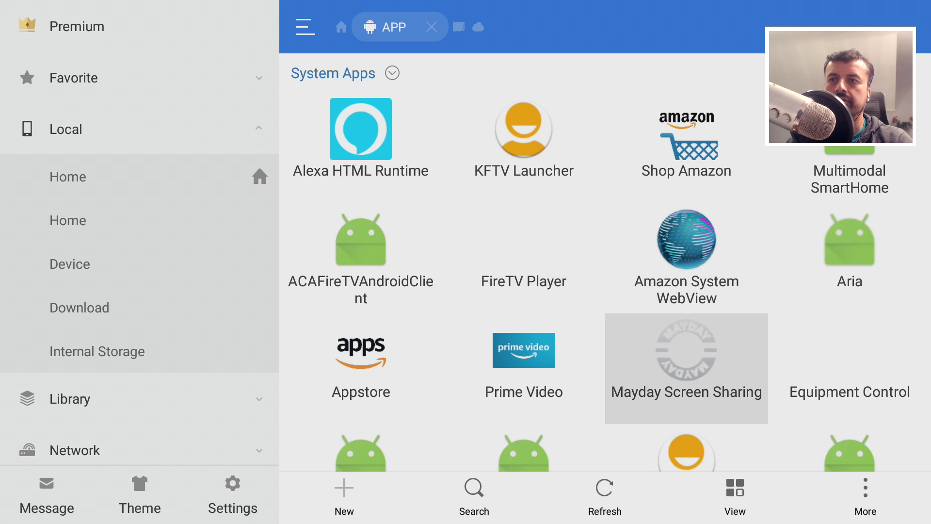
key("Return")
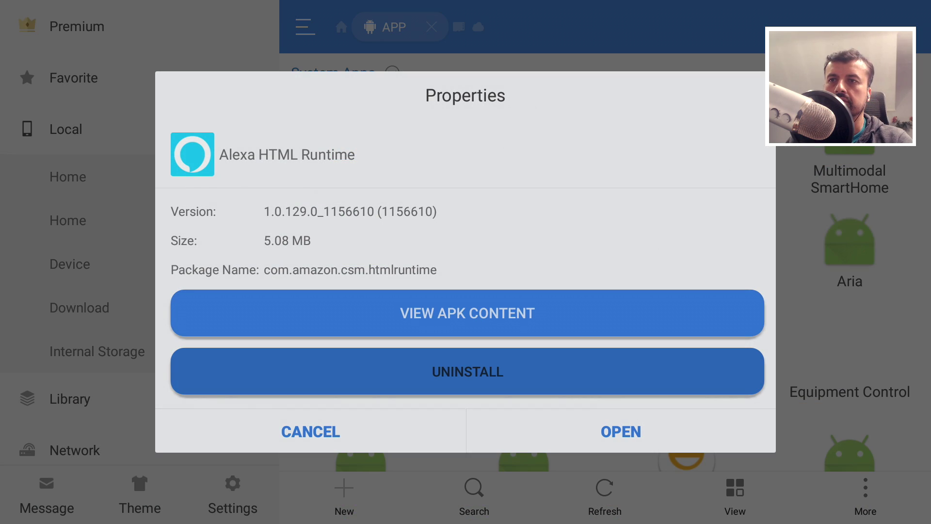
key("Down")
key("Up")
key("Return")
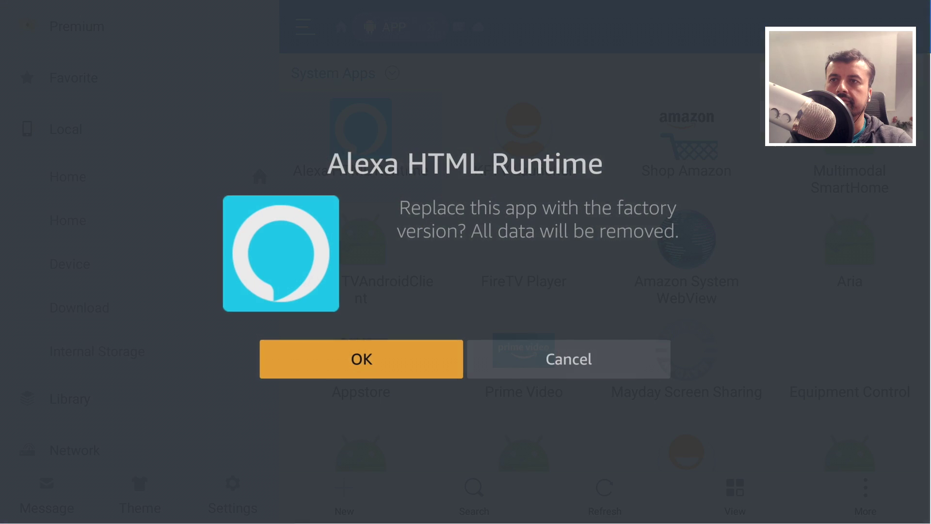
key("Return")
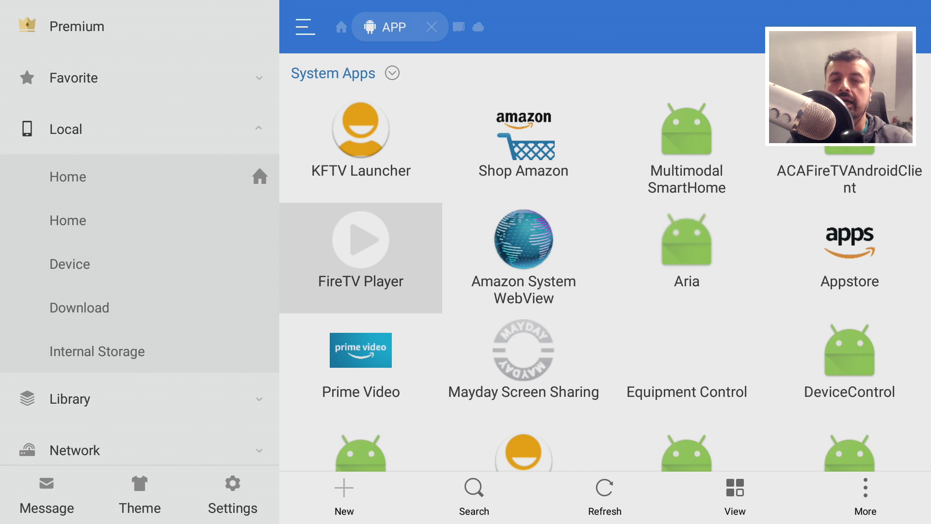
Open the Internal Storage folder listing from the sidebar
key("Down")
key("Up")
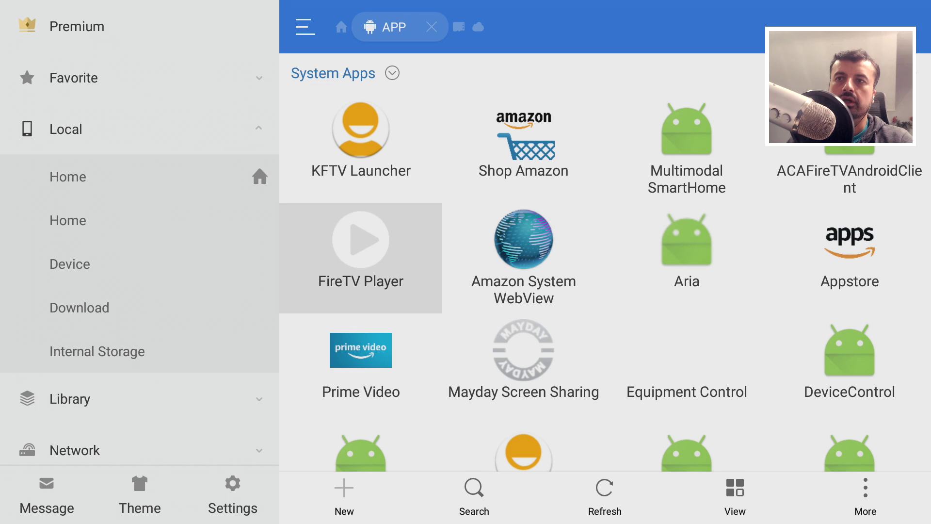
key("Down")
key("Up")
key("Down")
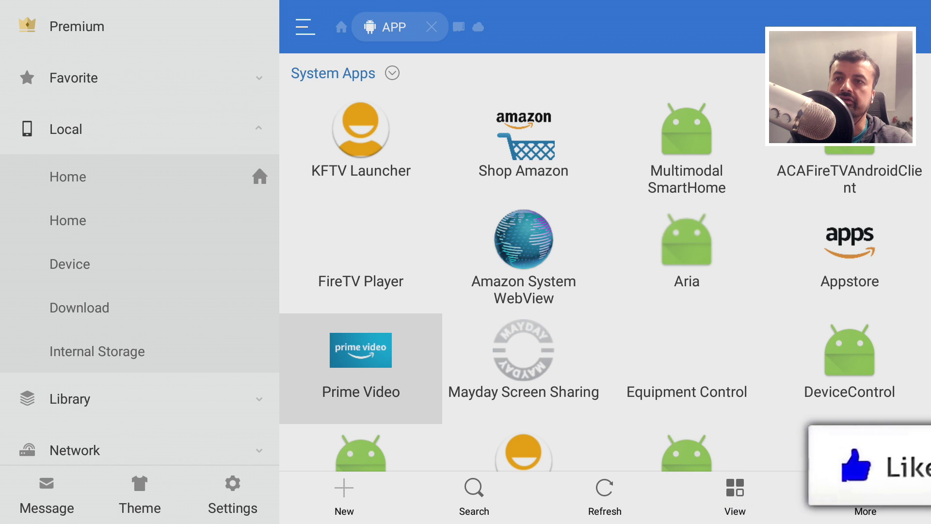
key("Right")
key("Left")
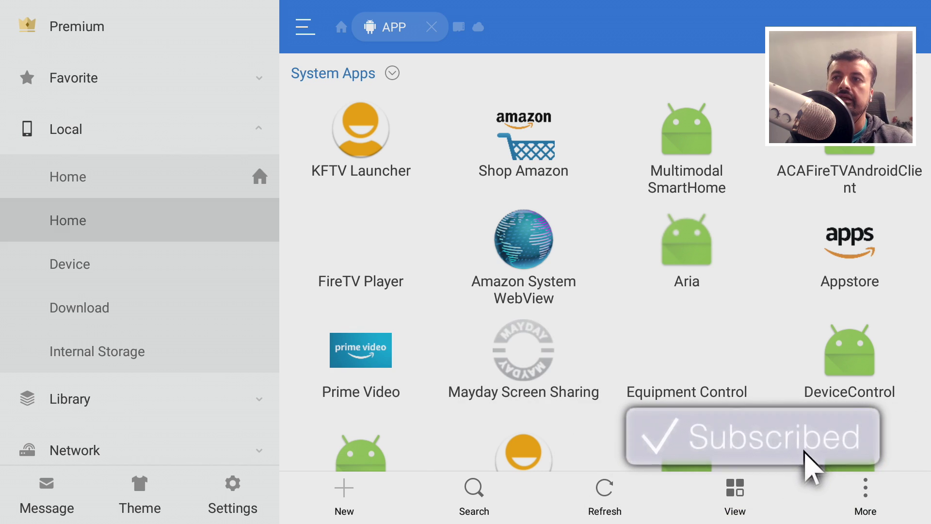
key("Down")
key("Down")
key("Down")
key("Return")
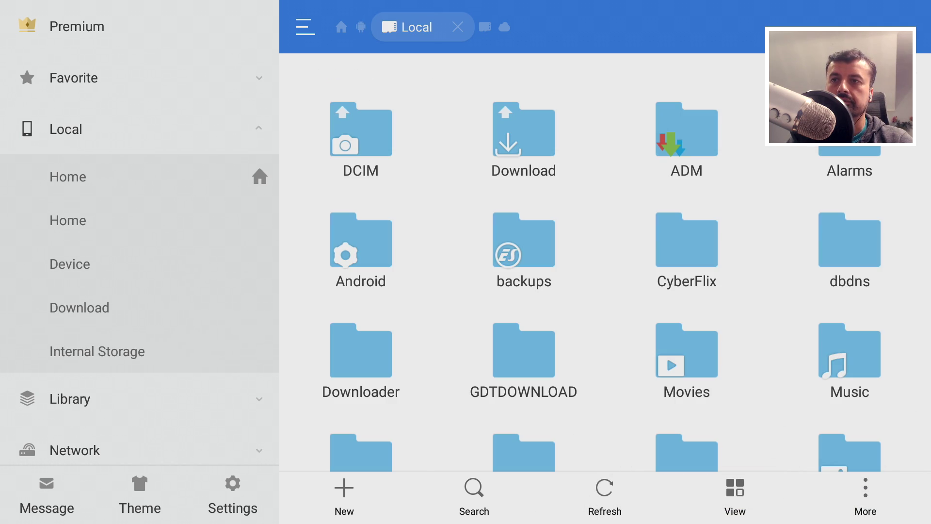
Open the Downloader folder and select every file except superfreeze.tool.android_131.apk
key("Right")
key("Down")
key("Down")
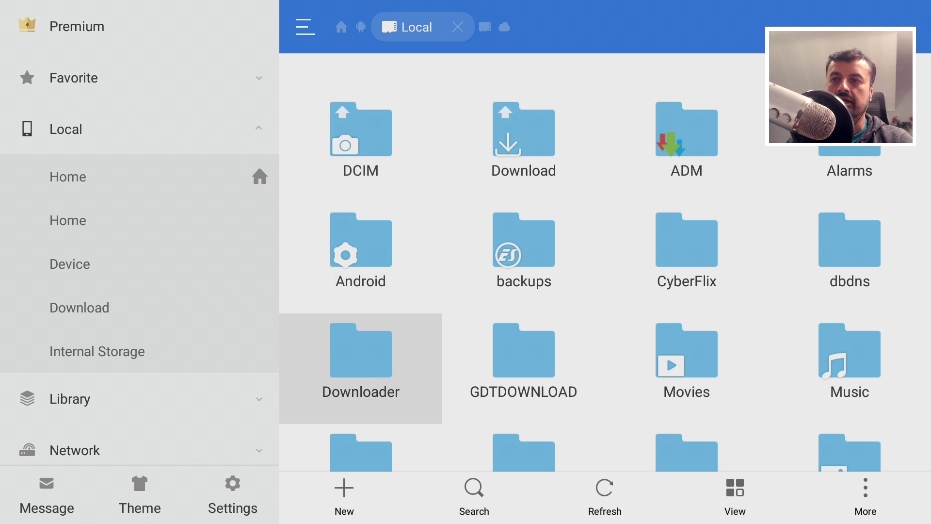
key("Return")
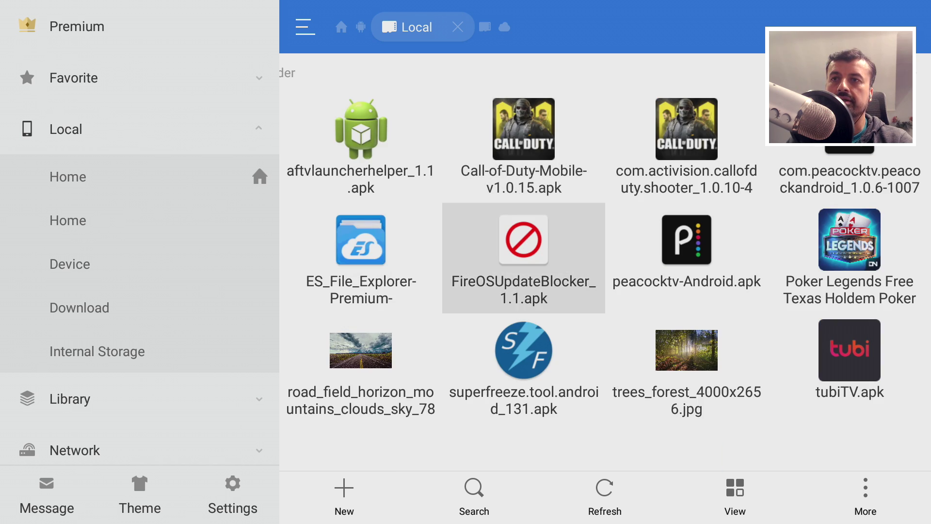
key("Down")
key("Down")
key("Right")
key("Right")
key("Right")
key("Return")
key("Up")
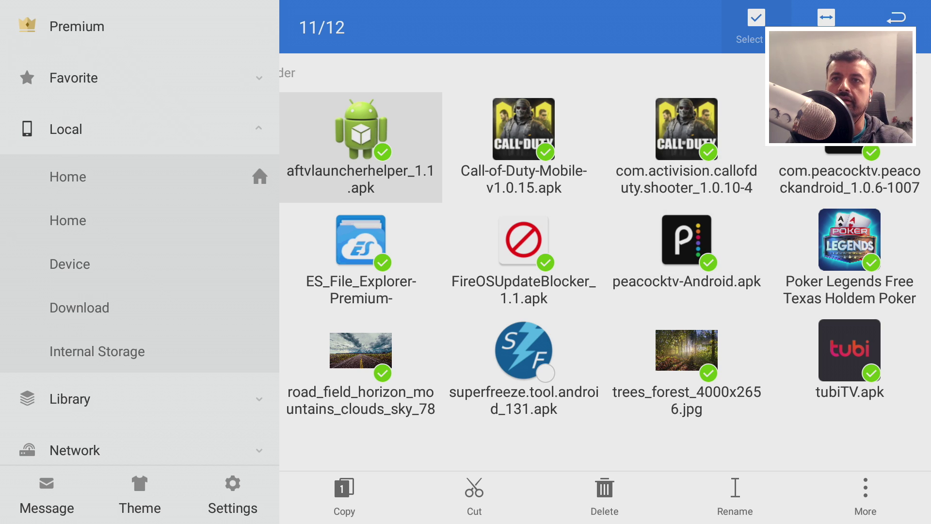
Permanently delete the 11 selected files, bypassing the recycle bin
key("Down")
key("Down")
key("Down")
key("Down")
key("Left")
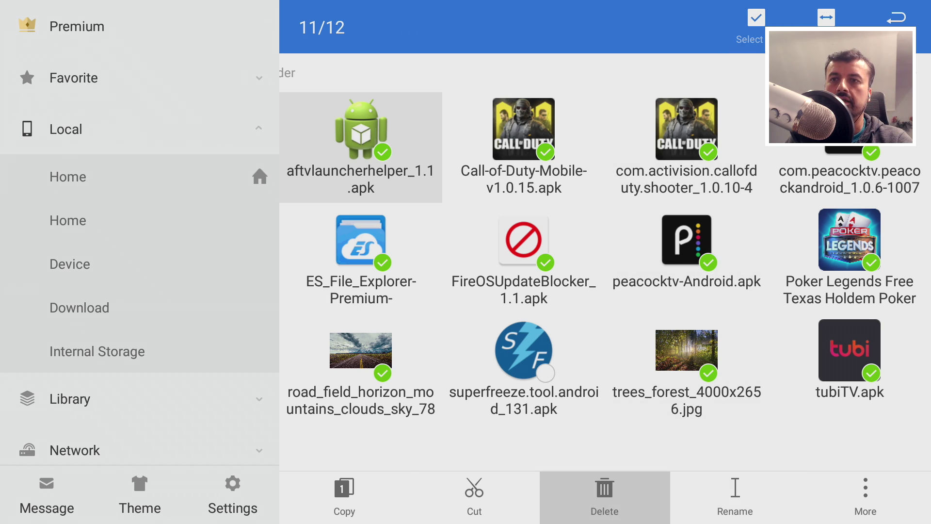
key("Return")
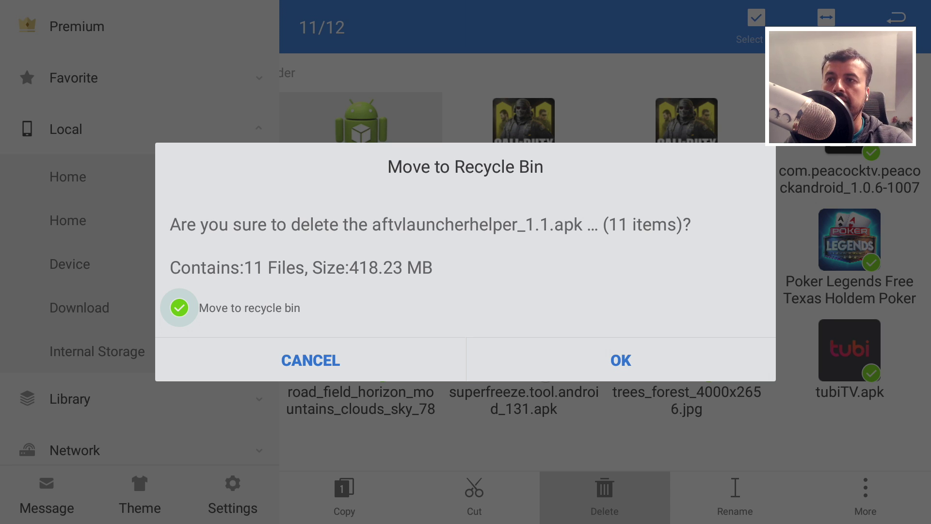
key("Return")
key("Down")
key("Right")
key("Return")
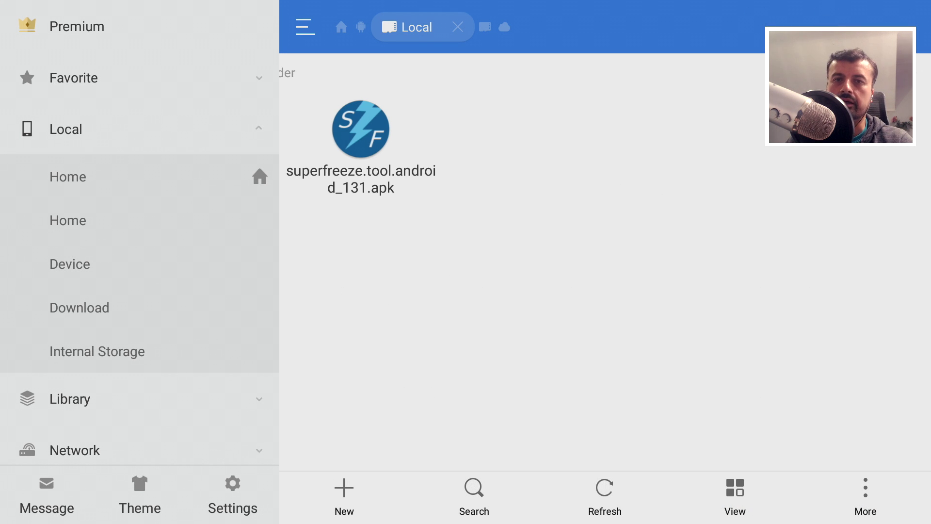
Run the File Analyzer from the APP view's More menu
key("Down")
key("Up")
key("Down")
key("Left")
key("Escape")
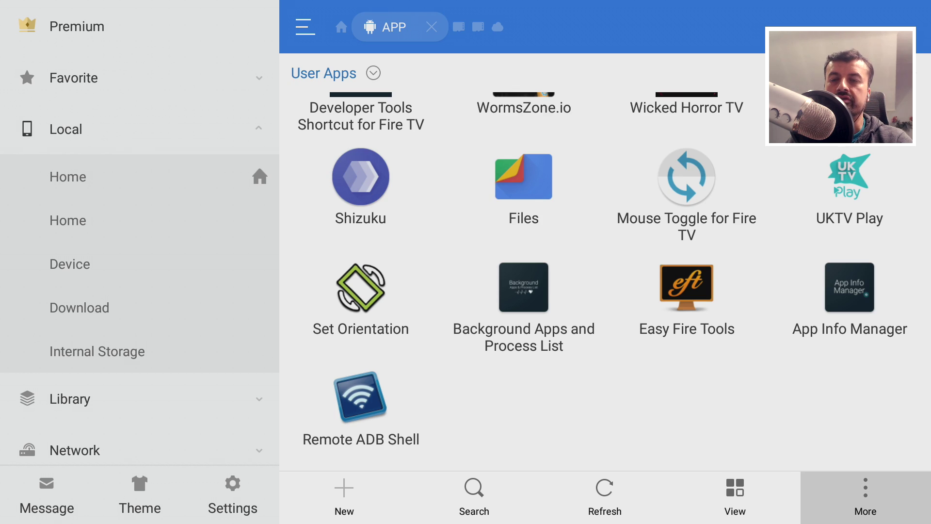
key("Return")
key("Down")
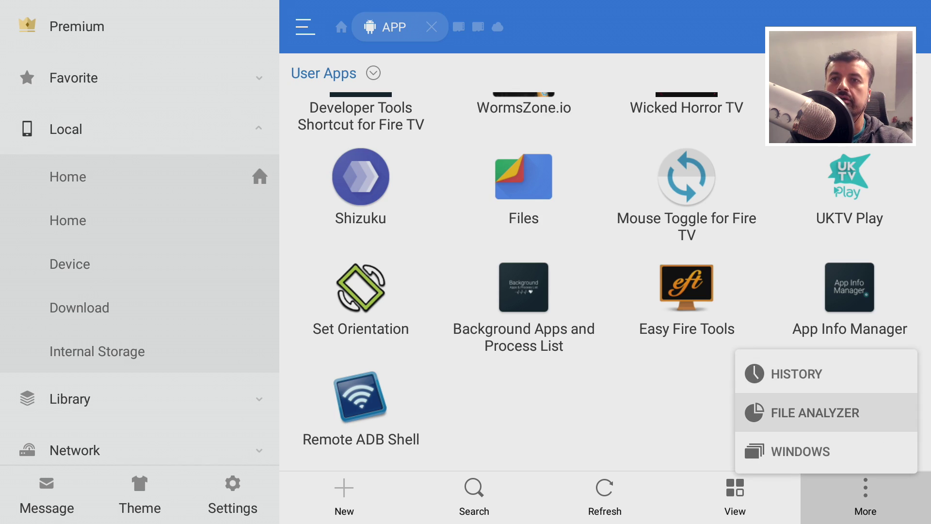
key("Return")
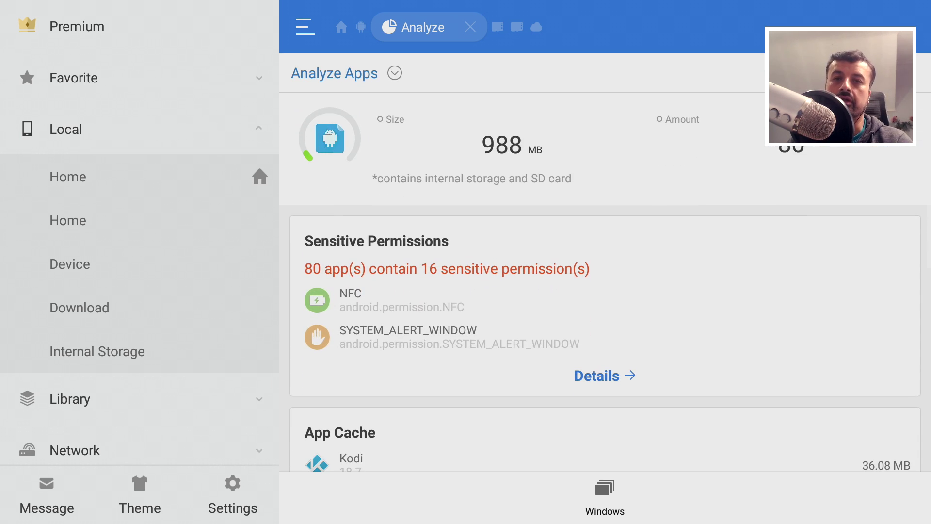
Open the App Cache details list, led by Kodi at 36.08 MB, and Kodi's settings
key("Down")
key("Down")
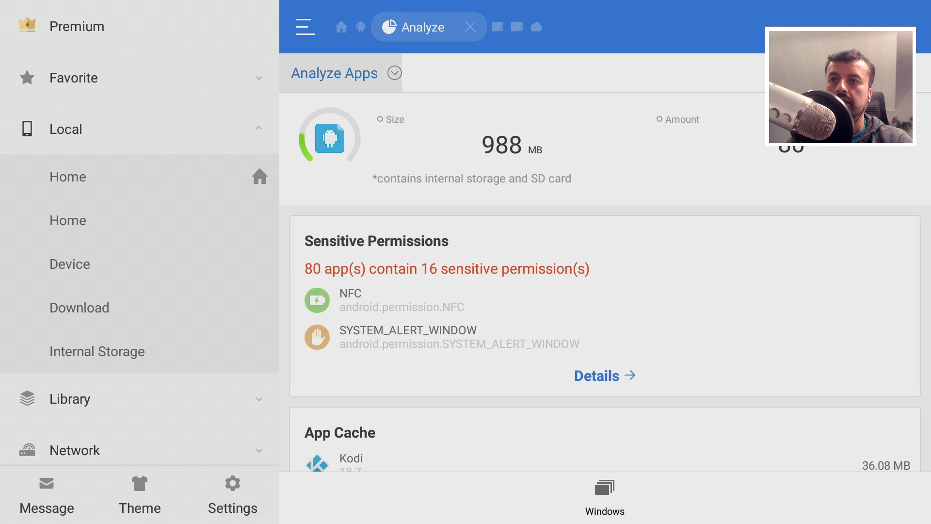
key("Down")
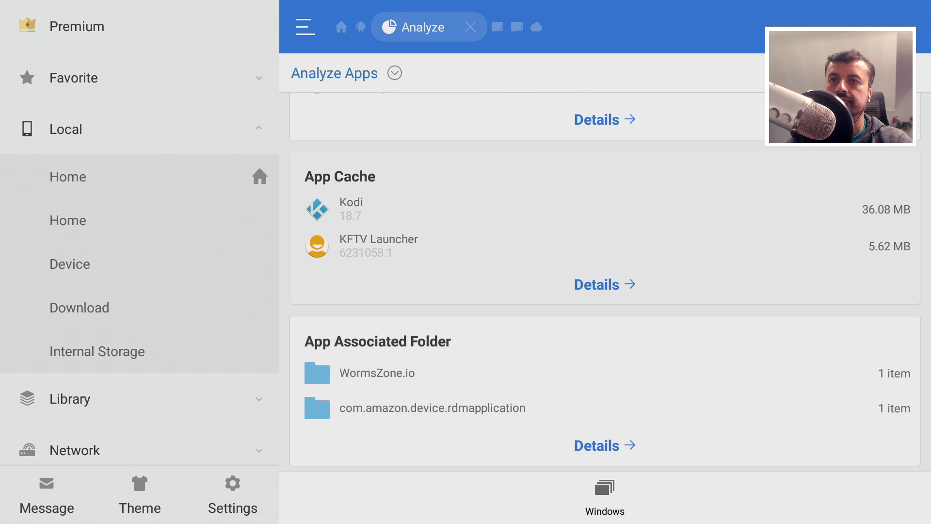
key("Return")
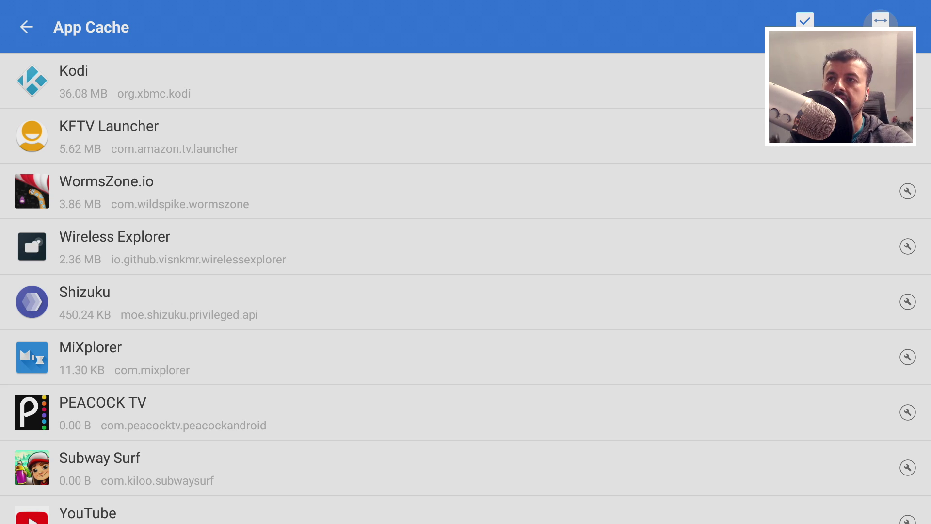
key("Down")
key("Down")
key("Down")
key("Down")
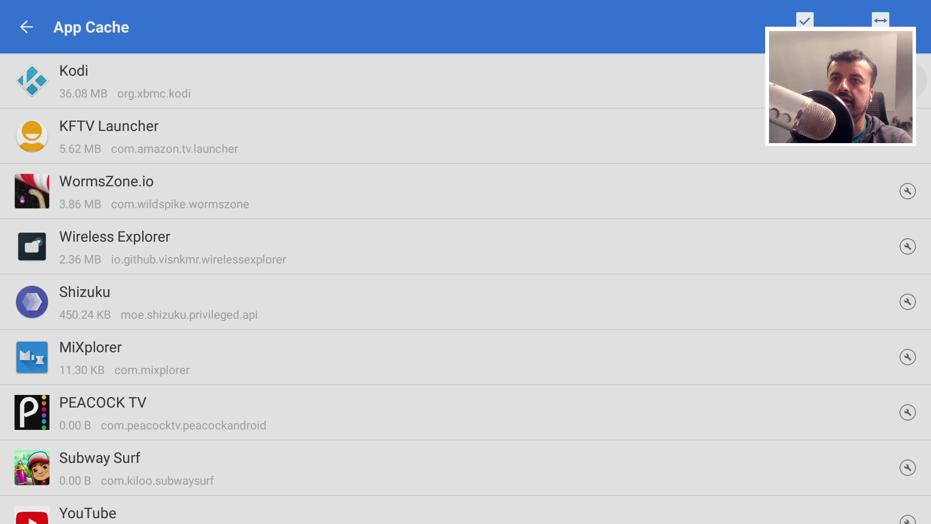
key("Return")
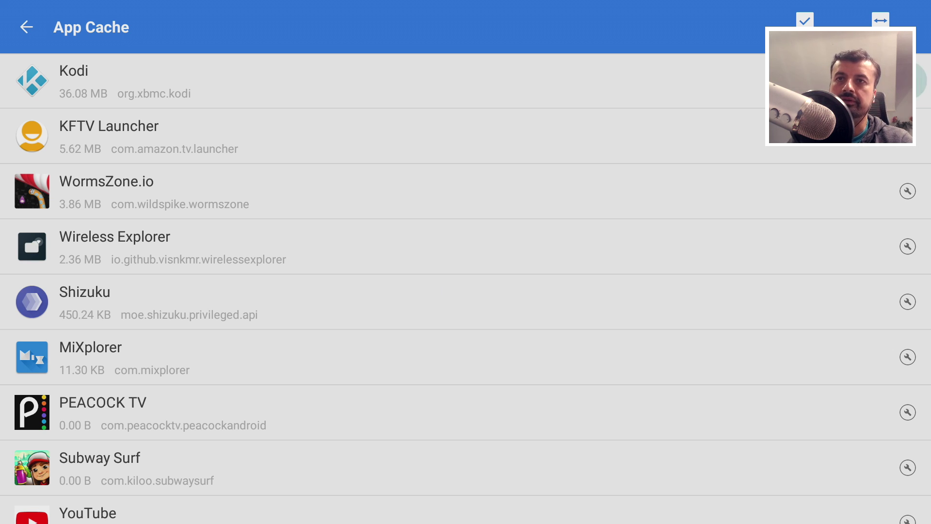
key("Down")
key("Down")
key("Down")
key("Down")
key("Down")
Clear Kodi's cache, verify 1.76 GB of 5.34 GB free, and return Home
key("Return")
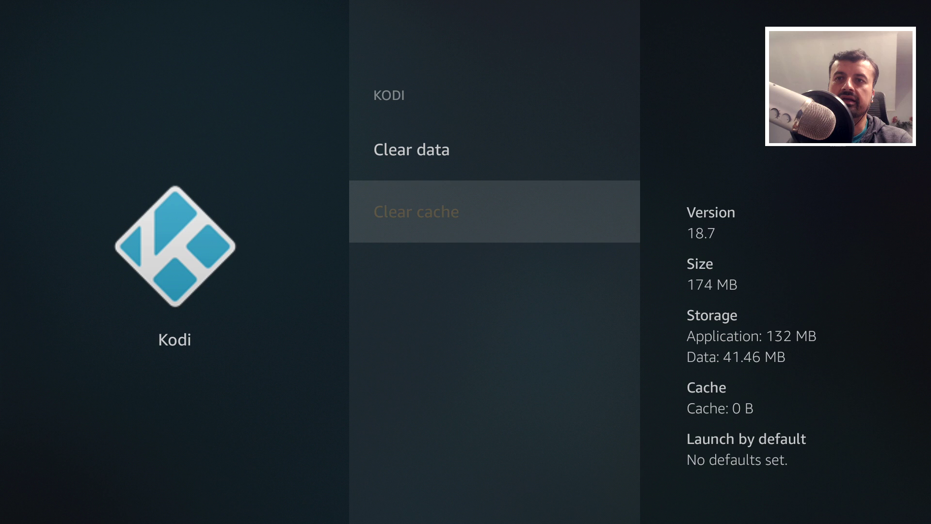
key("Escape")
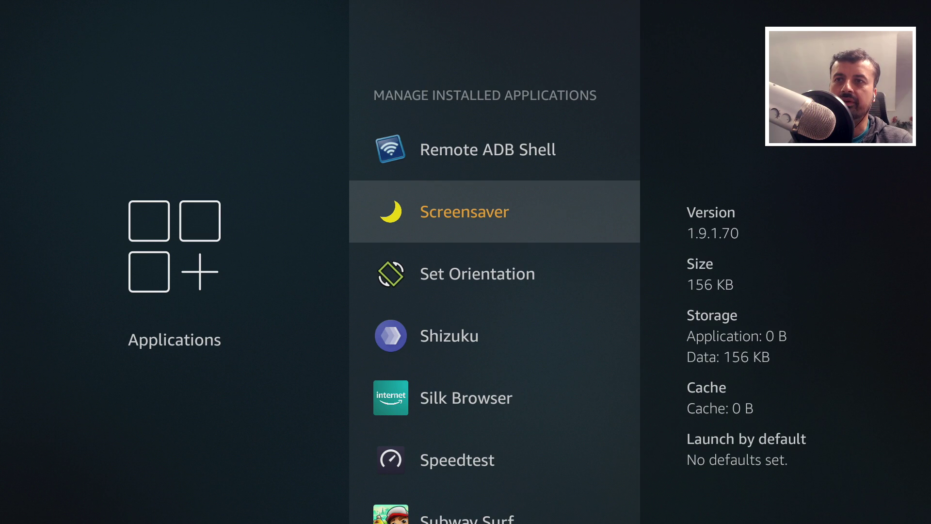
key("Escape")
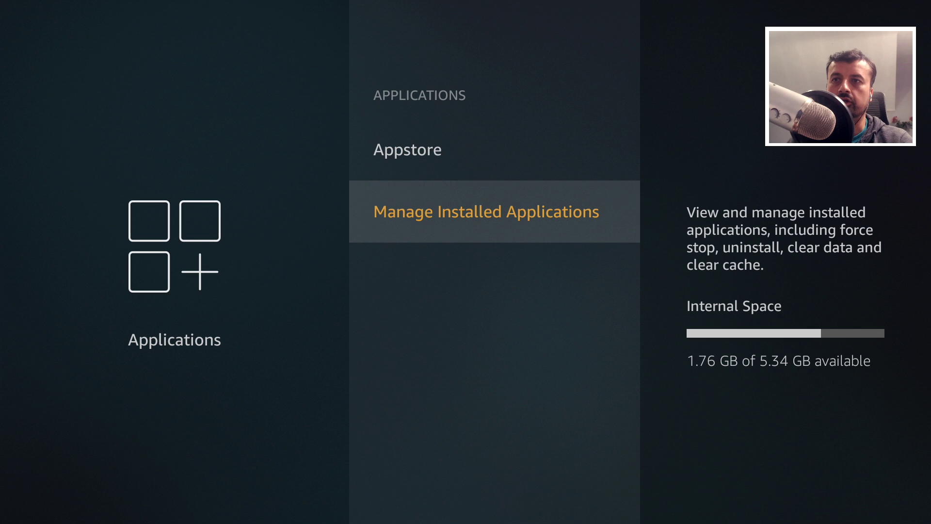
key("Home")
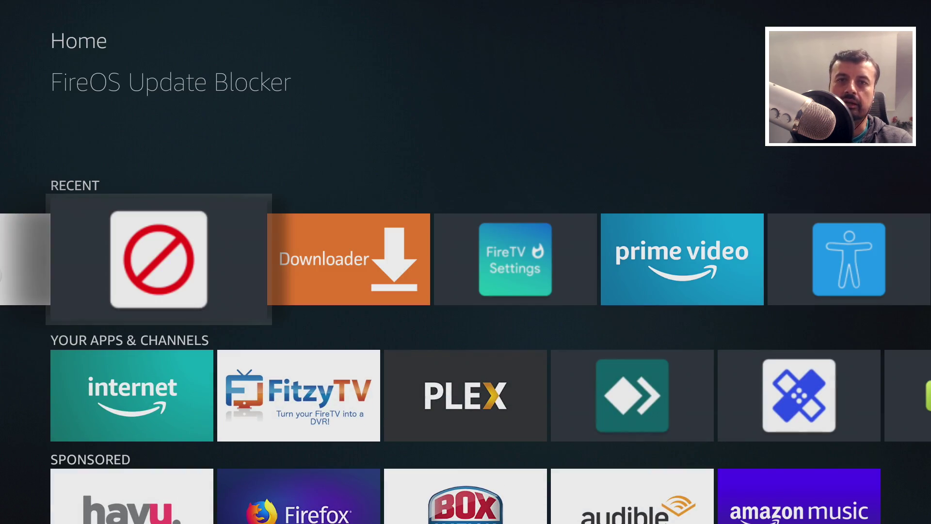
Launch FireOS Update Blocker from the Home screen's Recent row
key("Return")
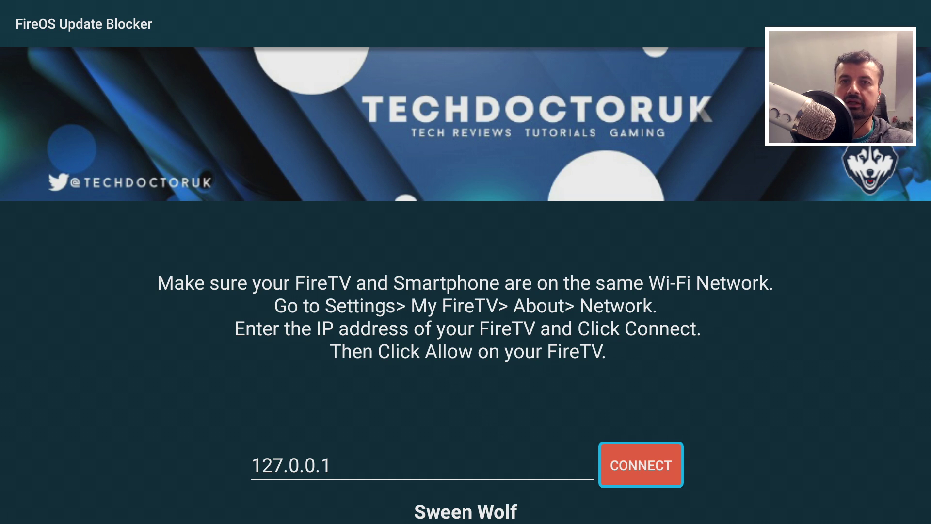
Connect to 127.0.0.1, always allowing USB debugging from this computer, and reconnect
key("Left")
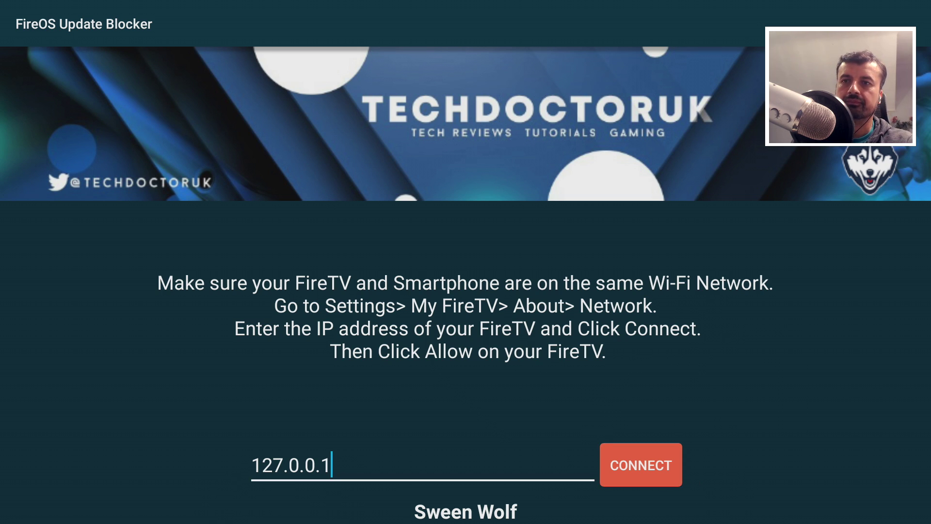
key("Right")
key("Return")
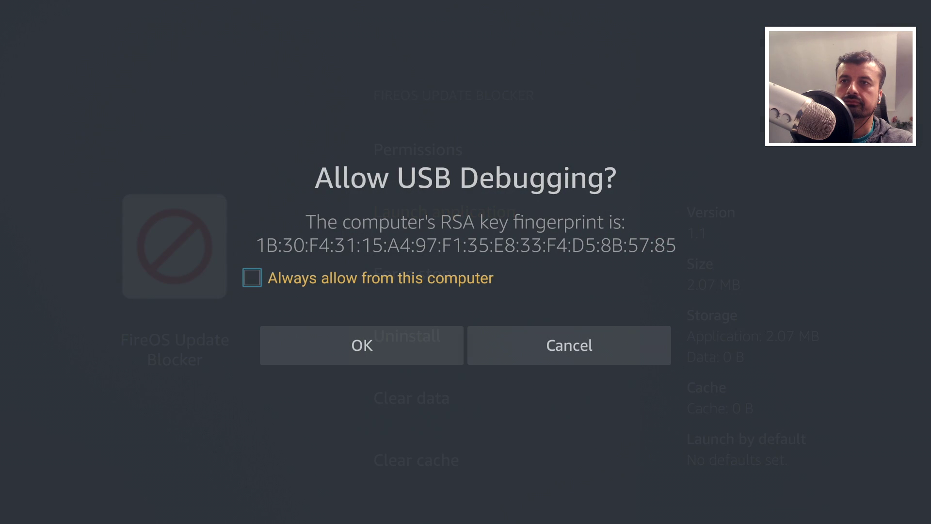
key("Return")
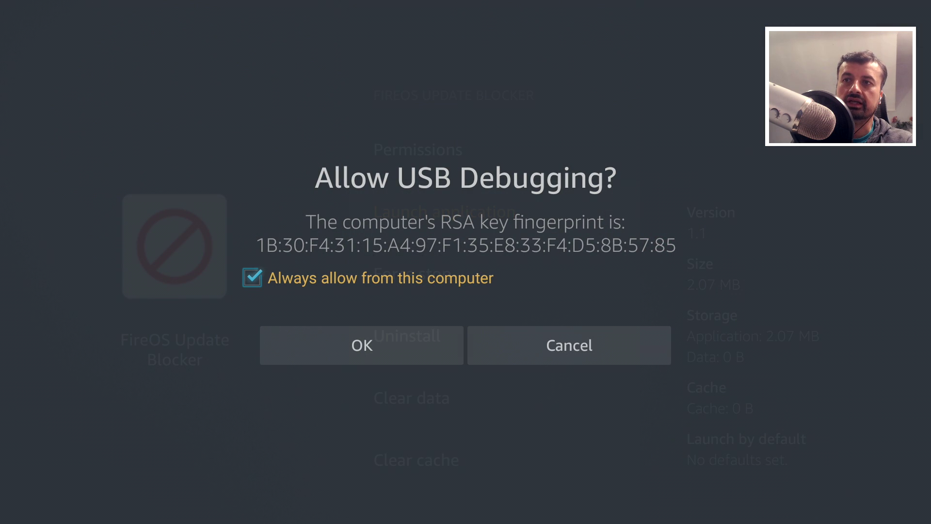
key("Down")
key("Return")
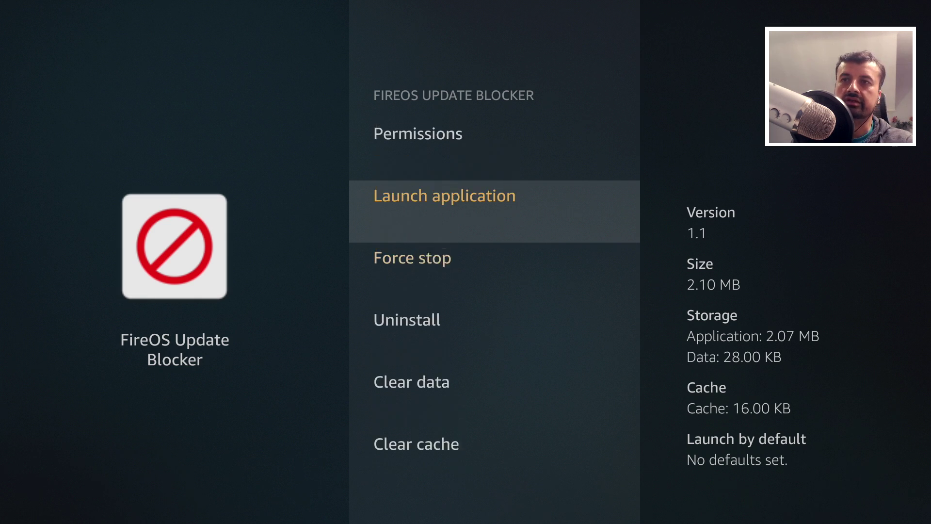
key("Return")
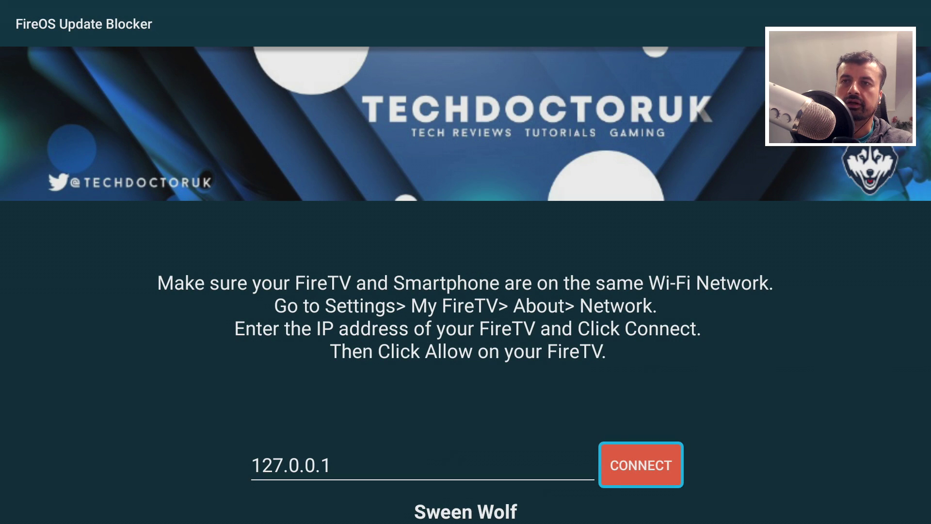
key("Return")
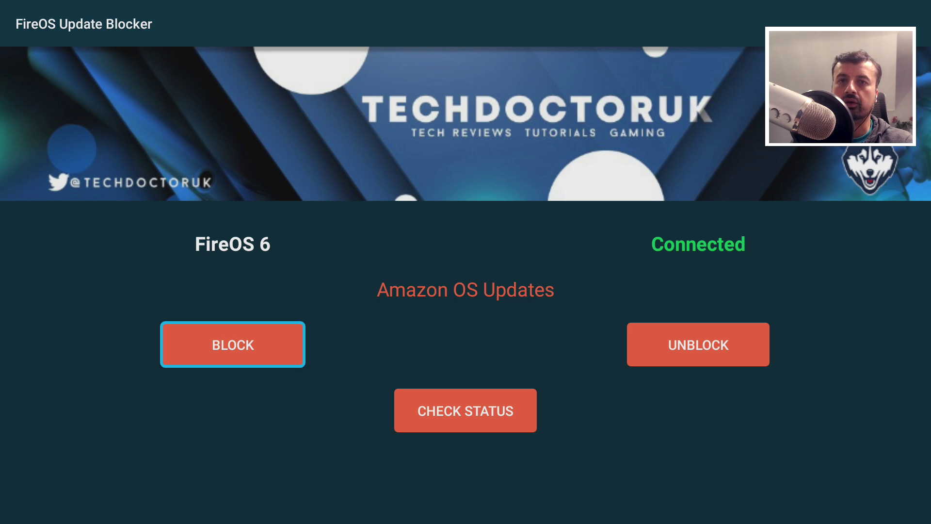
Check status to confirm the Amazon OTA packages are disabled, then check for system updates
key("Right")
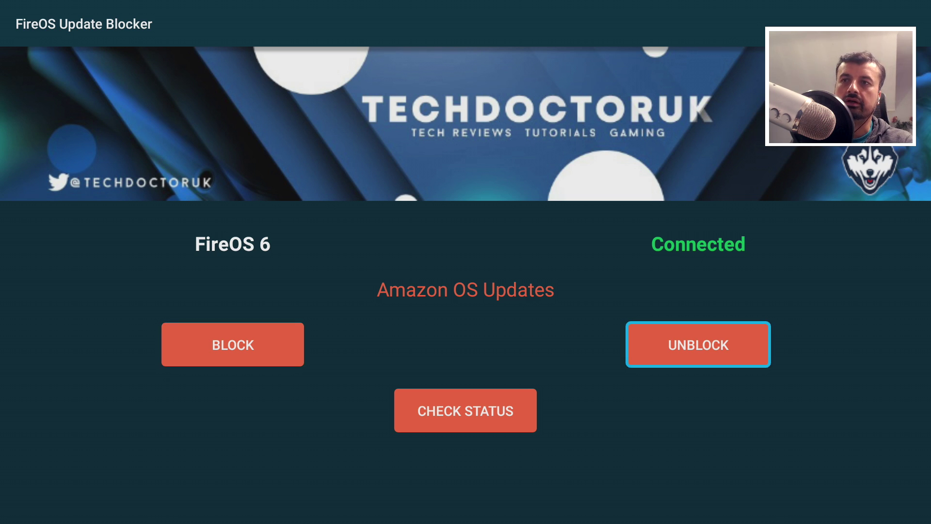
key("Left")
key("Right")
key("Left")
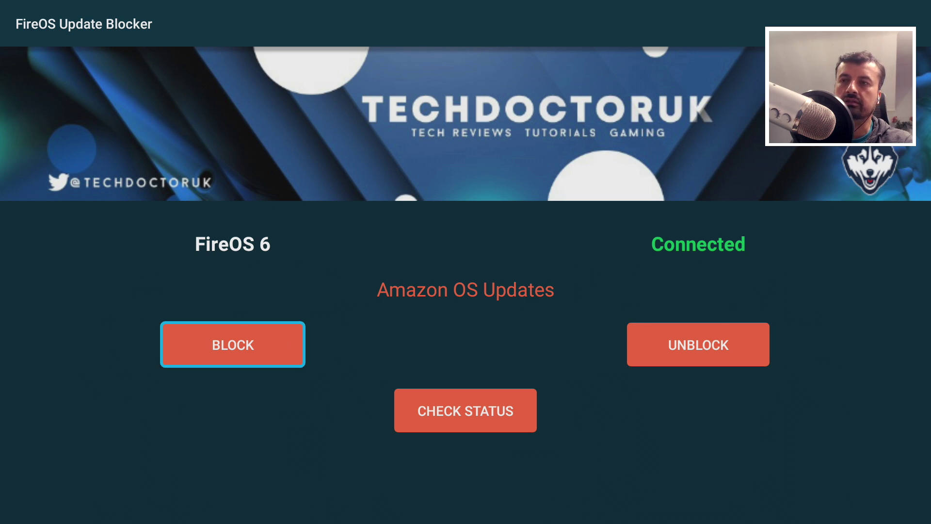
key("Right")
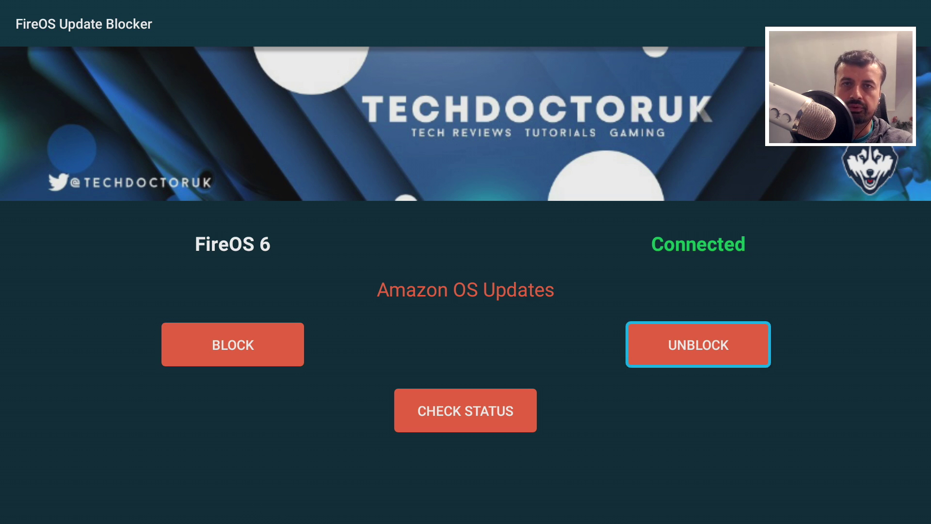
key("Down")
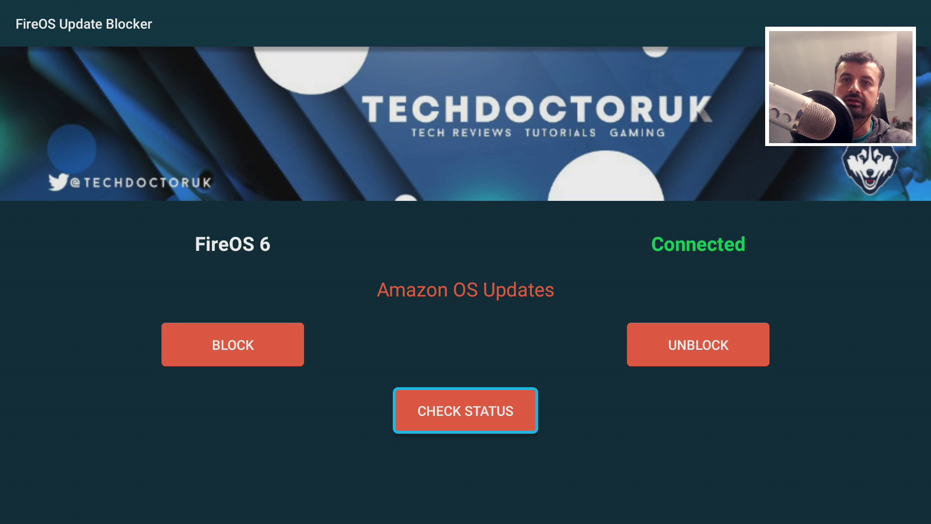
key("Up")
key("Right")
key("Down")
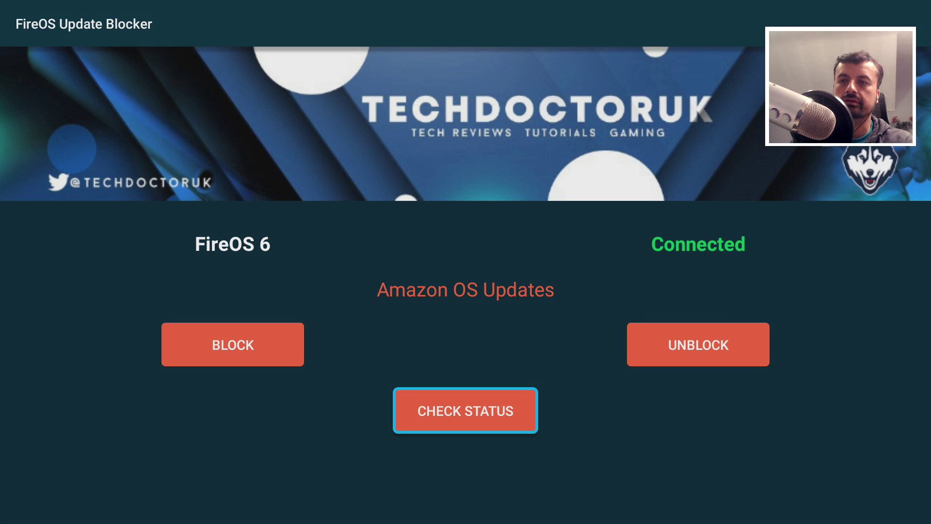
key("Return")
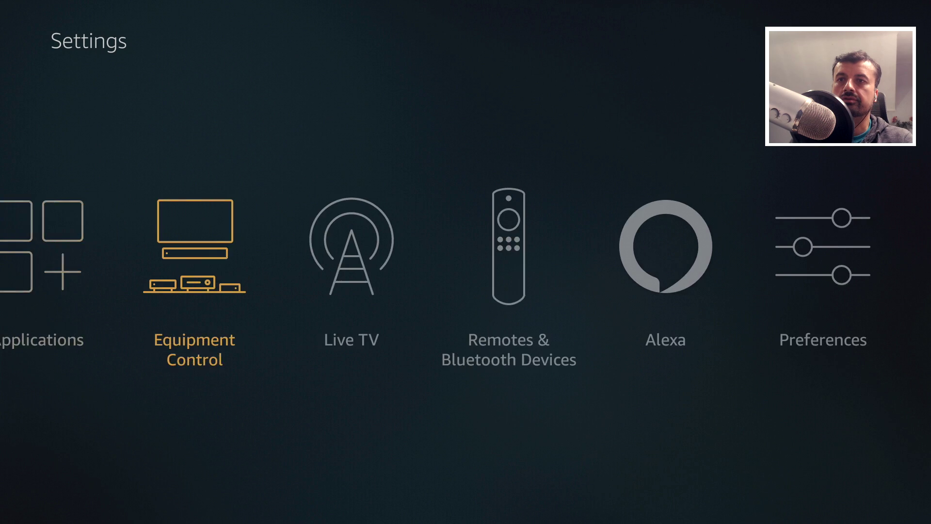
key("Right")
key("Right")
key("Right")
key("Right")
key("Right")
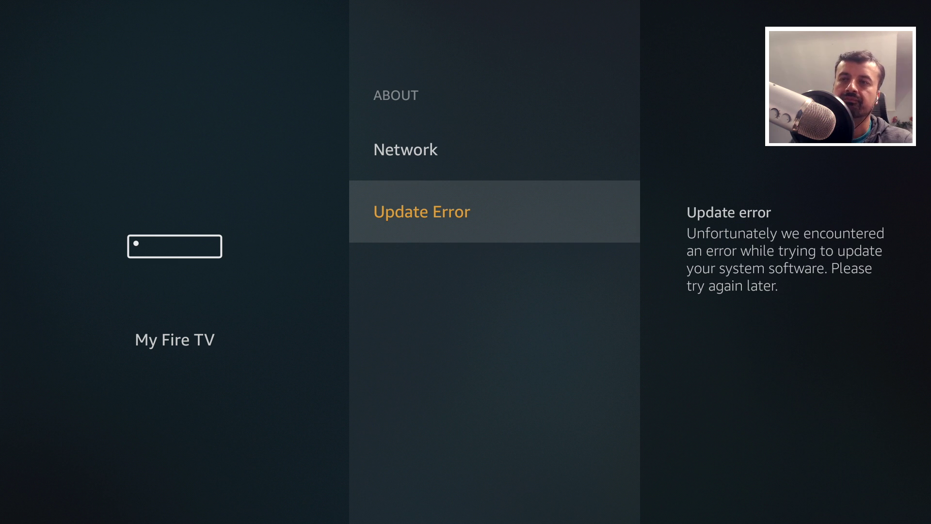
Dismiss the Update Error and return to the My Fire TV list
key("Escape")
key("Down")
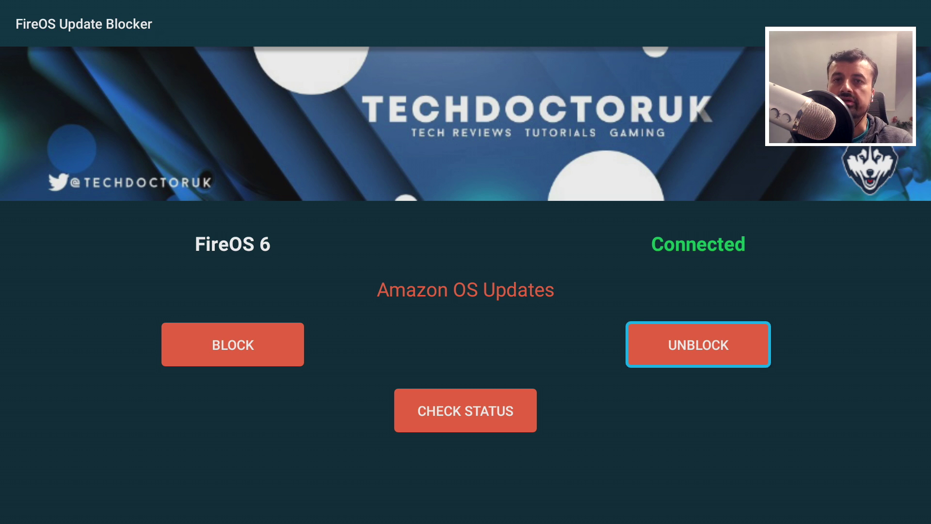
Find the available Pluto TV update in Your Apps & Channels and start installing it
key("Home")
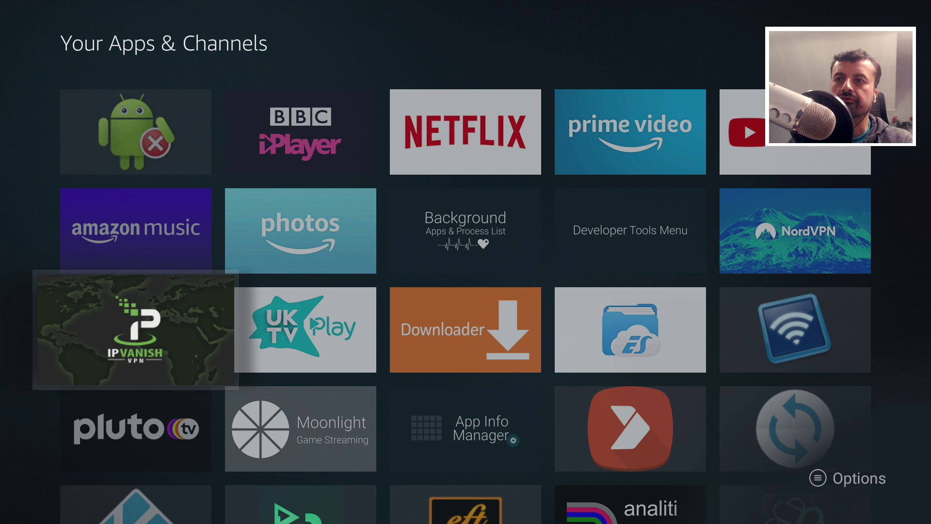
key("Down")
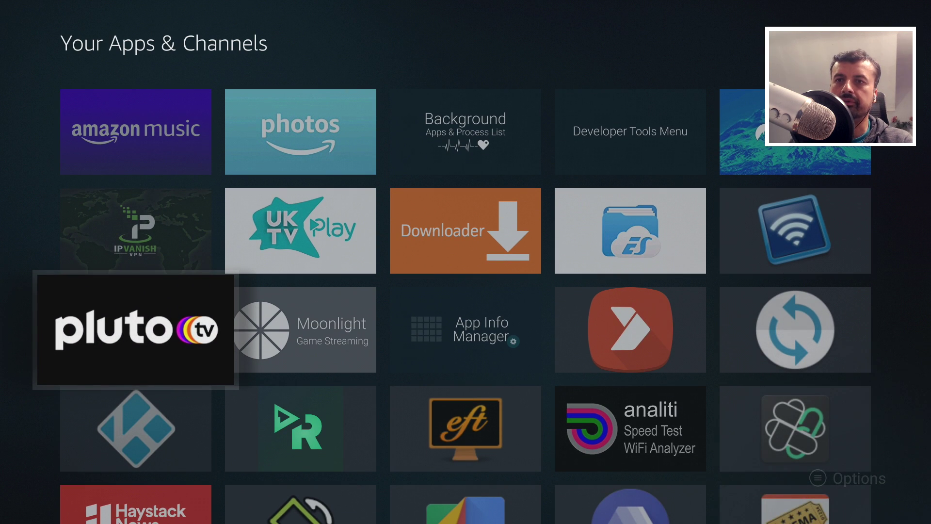
key("Menu")
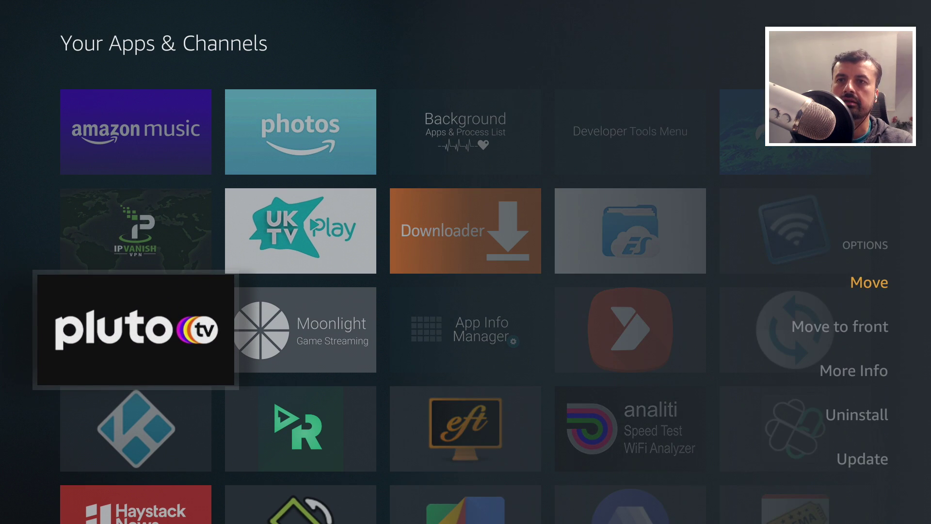
key("Down")
key("Down")
key("Down")
key("Down")
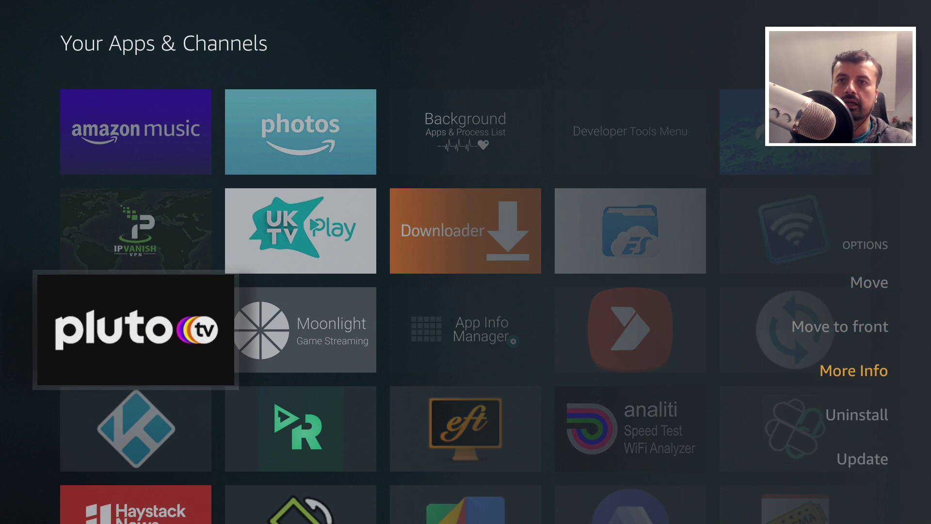
key("Return")
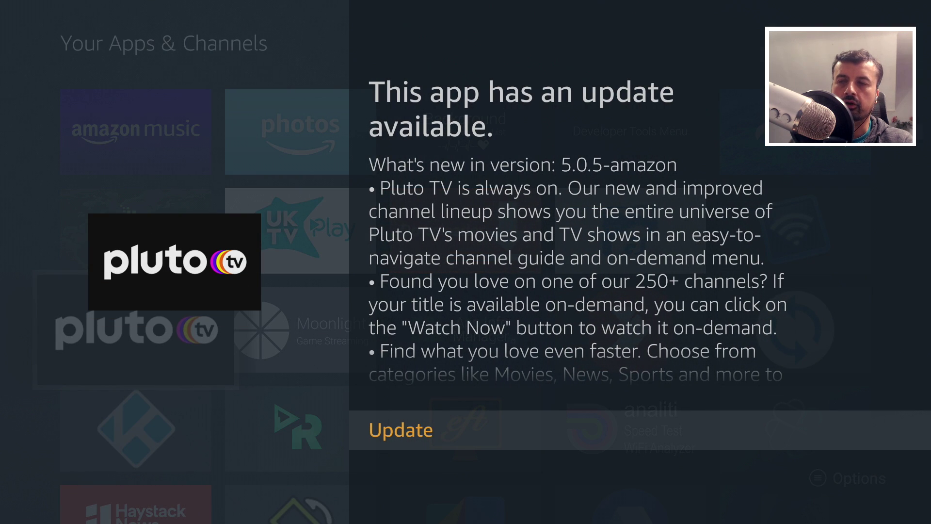
key("Return")
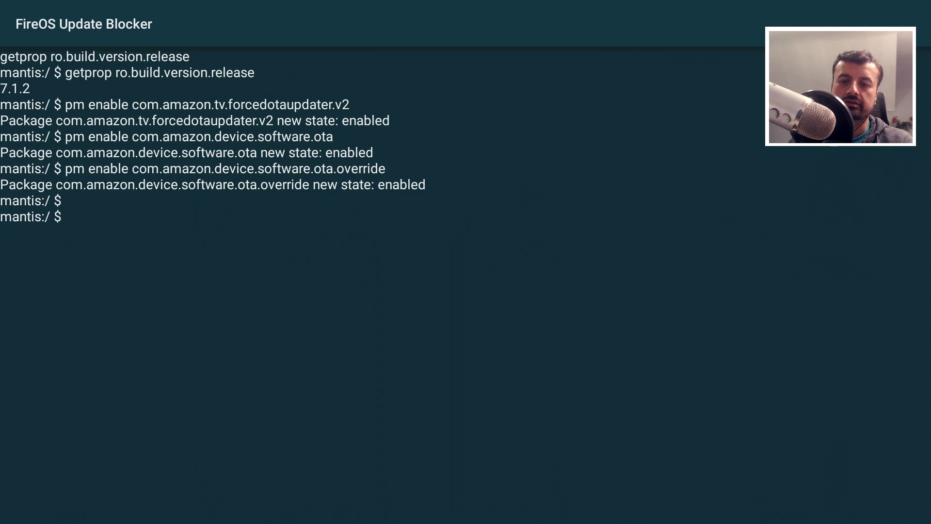
Run Check for Updates in Settings > My Fire TV > About so a system update begins downloading
key("Home")
key("Right")
key("Right")
key("Right")
key("Right")
key("Right")
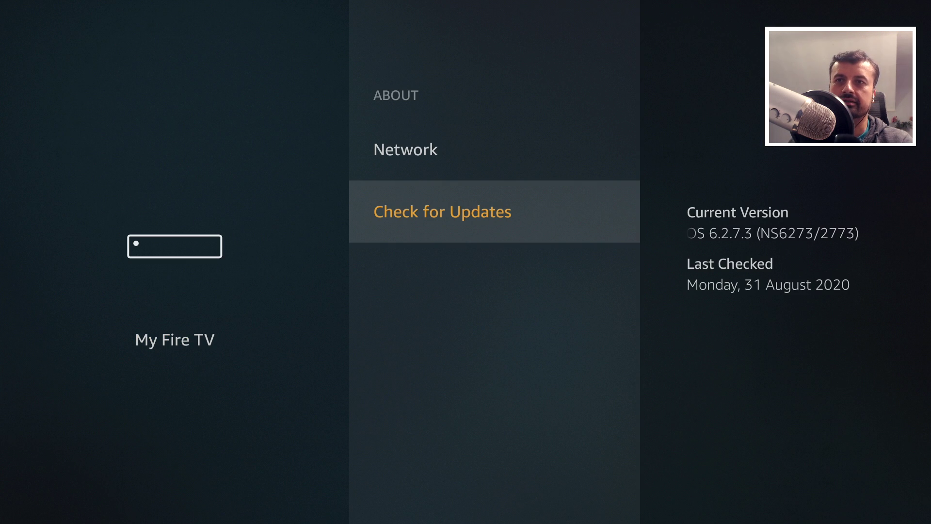
key("Return")
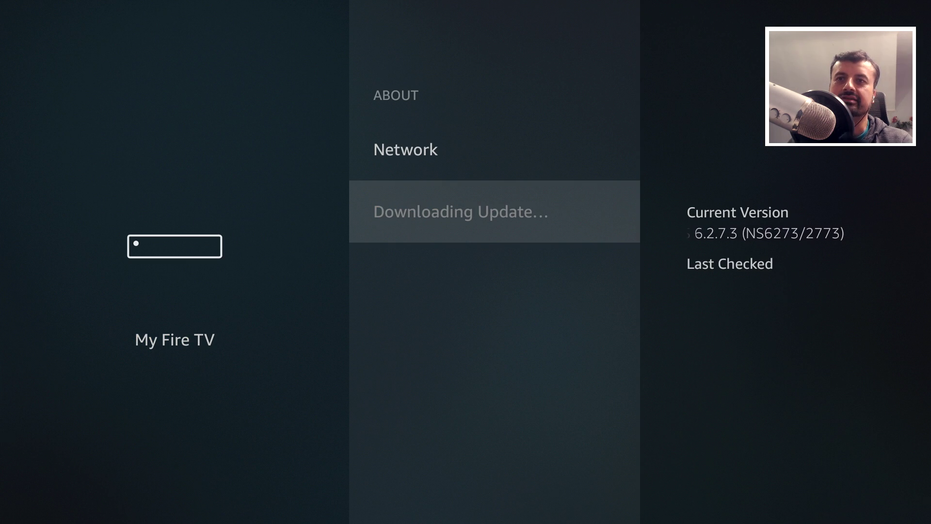